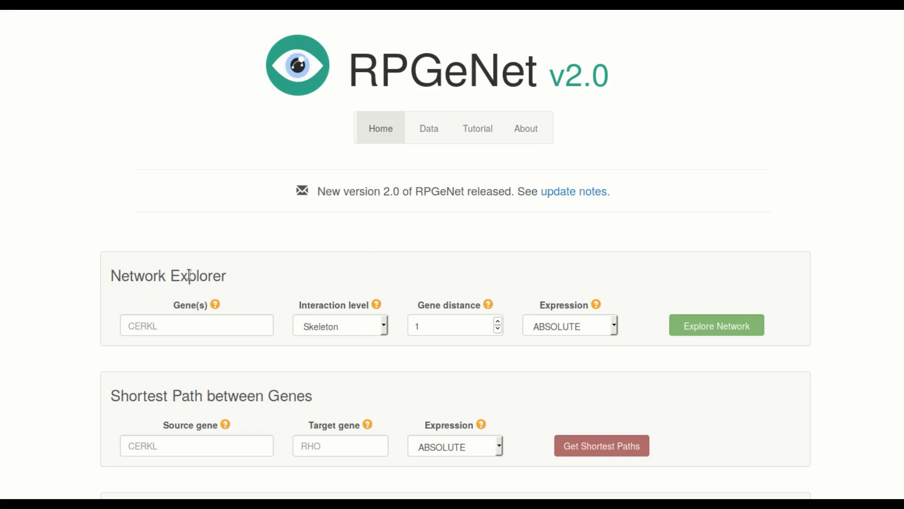
- Enter cerkl as the gene to explore in the Network Explorer form
scroll(134, 277, down, 3)
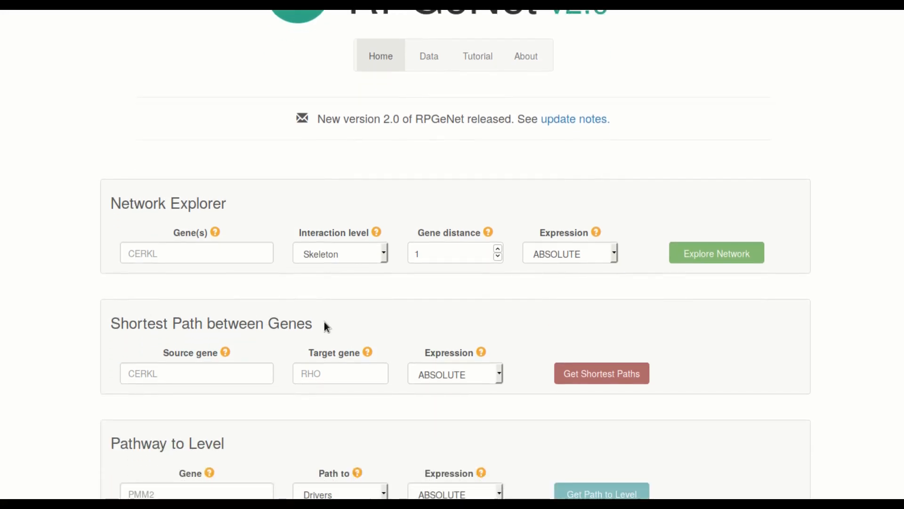
scroll(94, 391, down, 3)
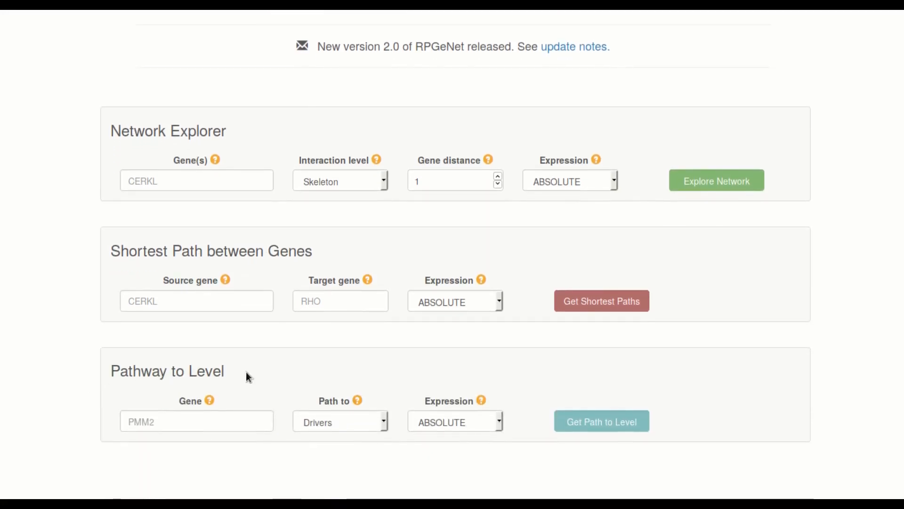
scroll(93, 375, up, 5)
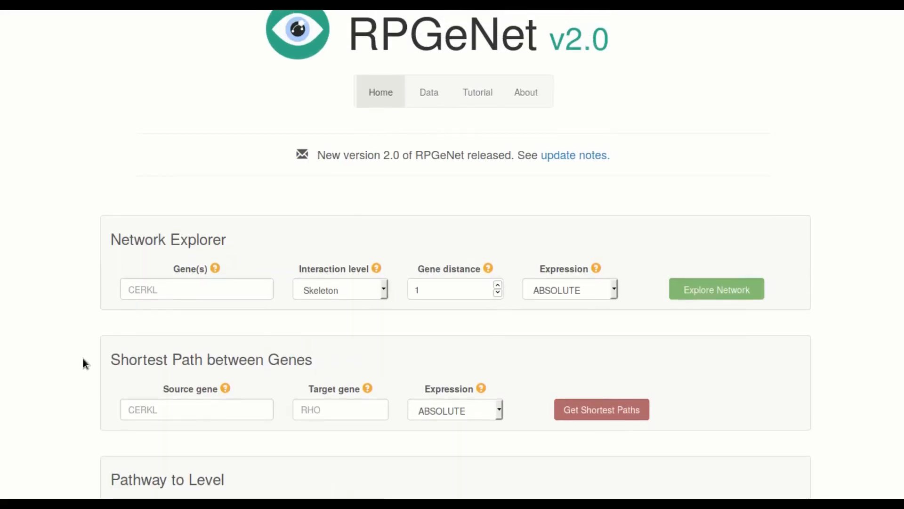
click(145, 289)
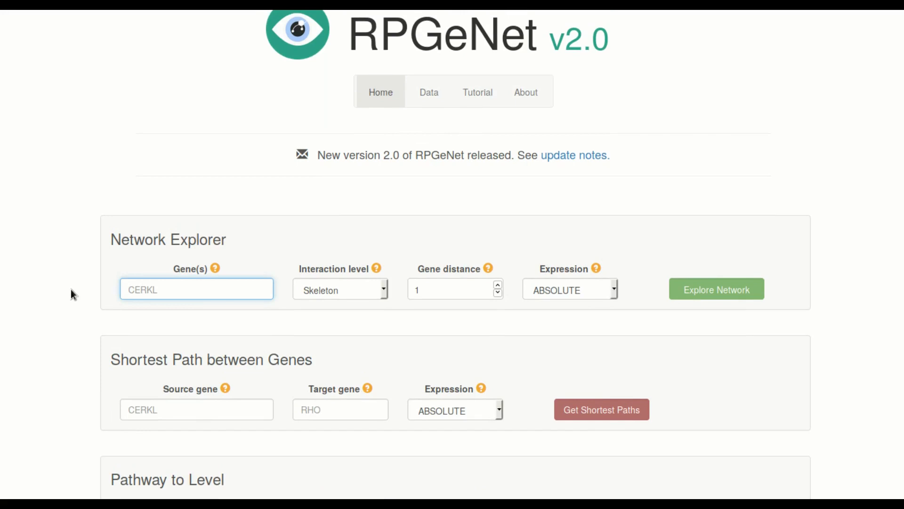
text(ce)
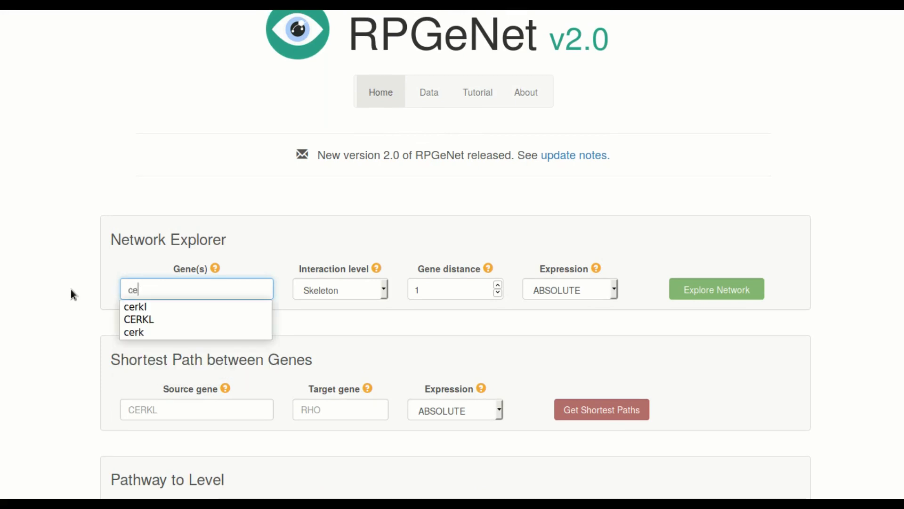
text(rkl)
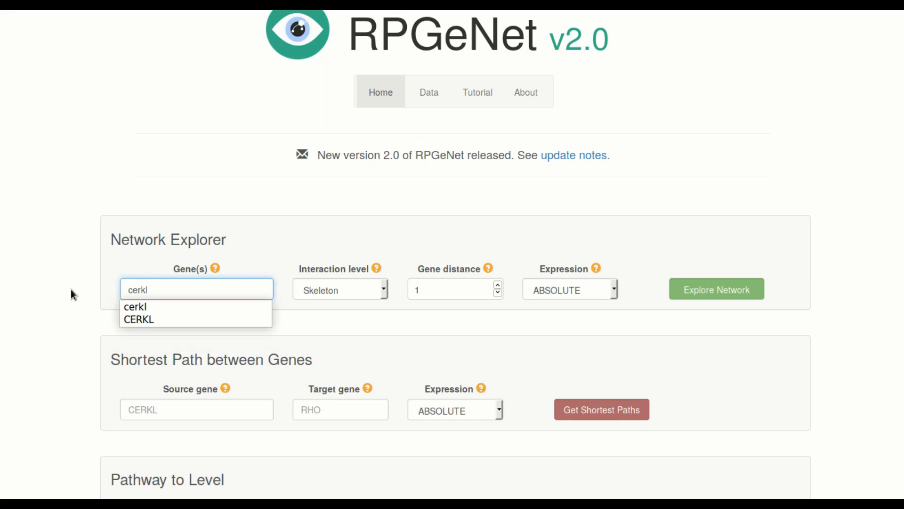
text(, mi)
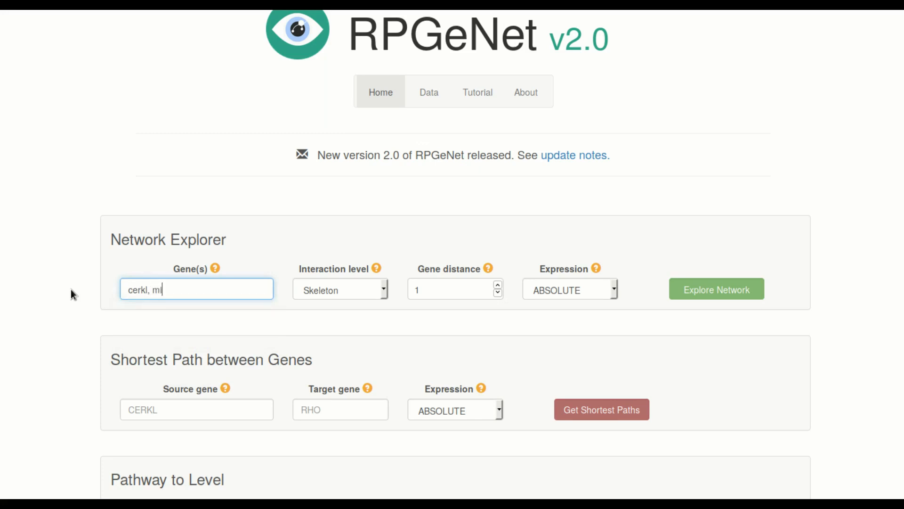
text(cal3)
key(BackSpace)
key(BackSpace)
key(BackSpace)
key(BackSpace)
key(BackSpace)
key(BackSpace)
key(BackSpace)
key(BackSpace)
click(332, 234)
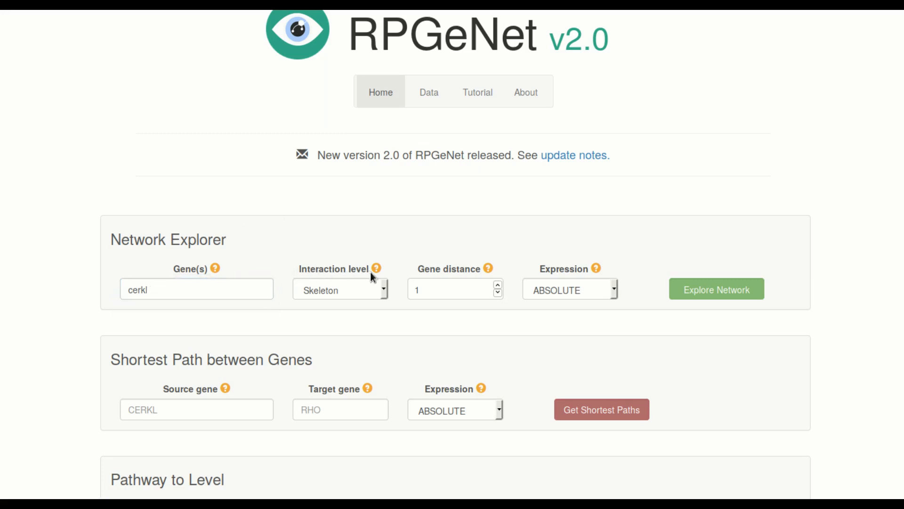
- Explore the gene's network with Skeleton interaction level, gene distance 1 and ABSOLUTE expression
click(384, 288)
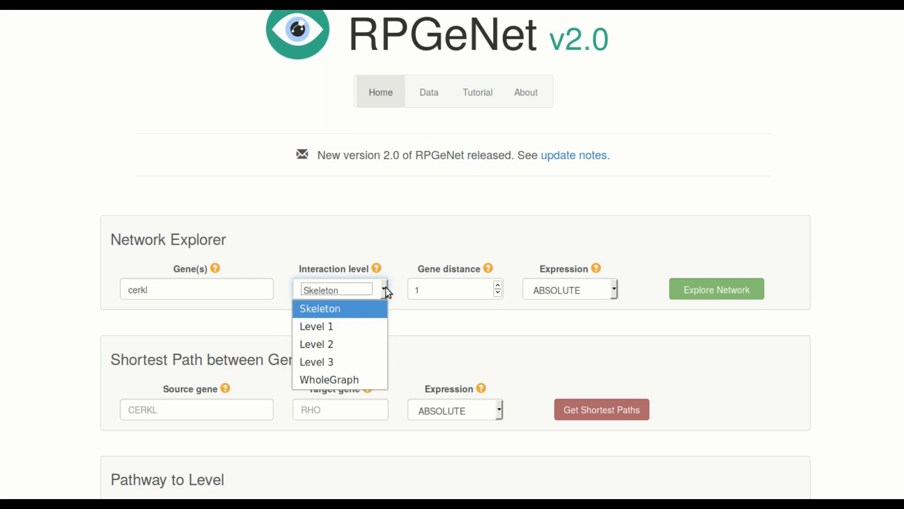
click(361, 309)
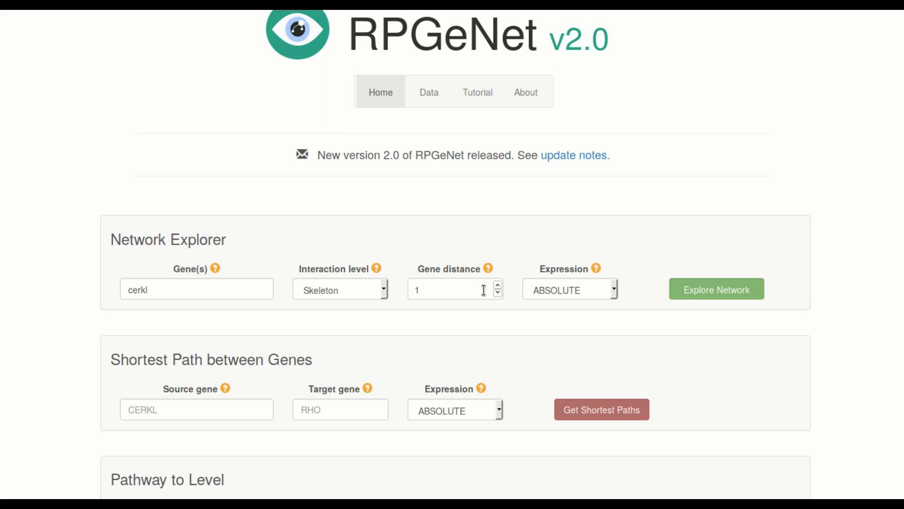
click(498, 286)
click(498, 293)
click(615, 291)
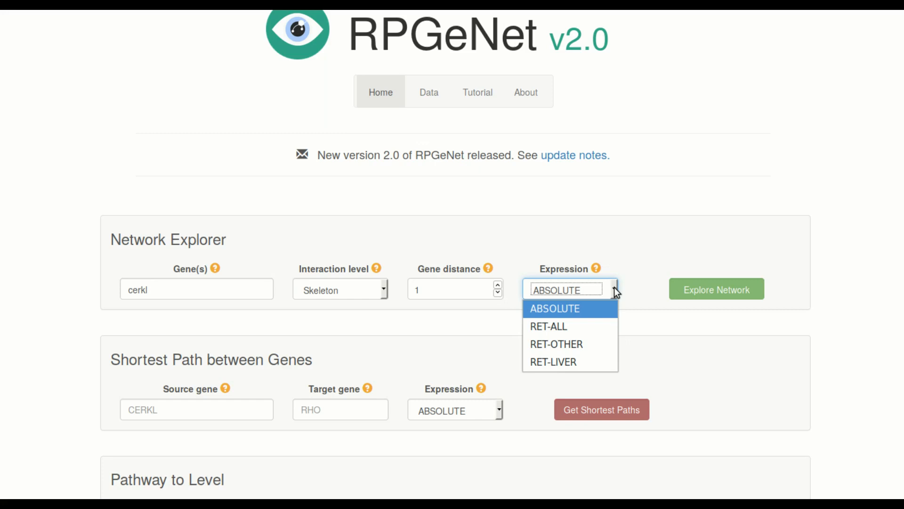
click(593, 308)
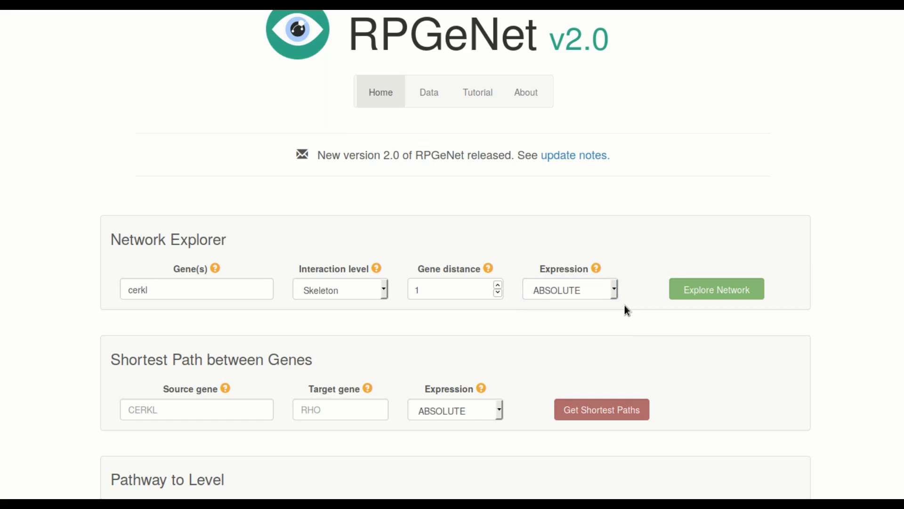
click(691, 291)
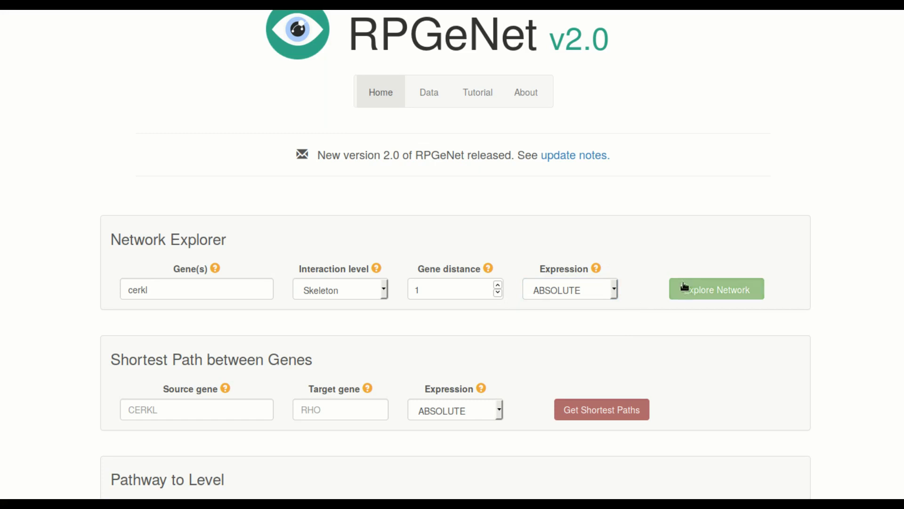
click(721, 289)
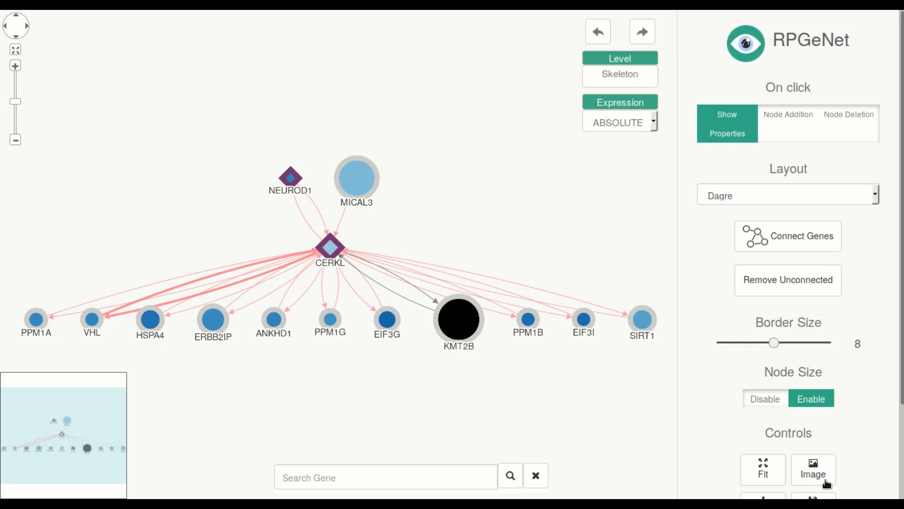
- Open the properties of the CERKL node and read its other names, summary, gene data and expression data
scroll(873, 387, down, 3)
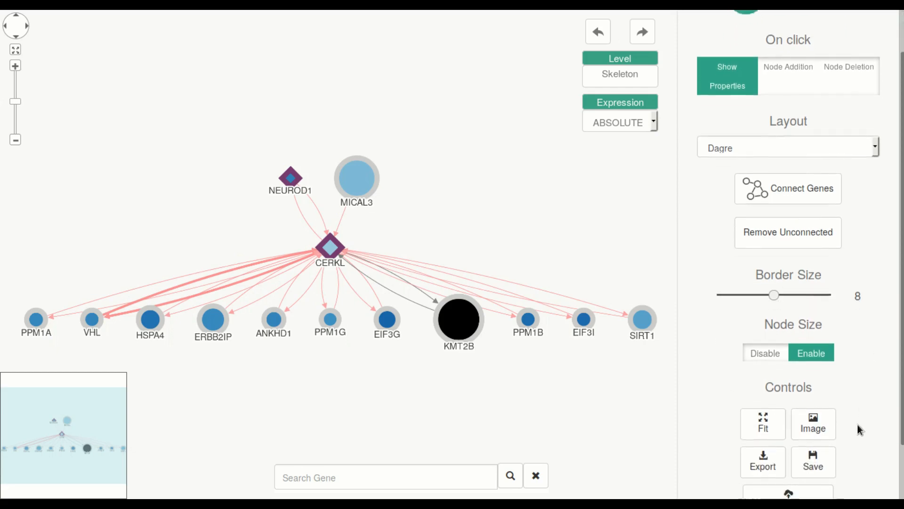
scroll(856, 412, up, 1)
scroll(855, 412, up, 2)
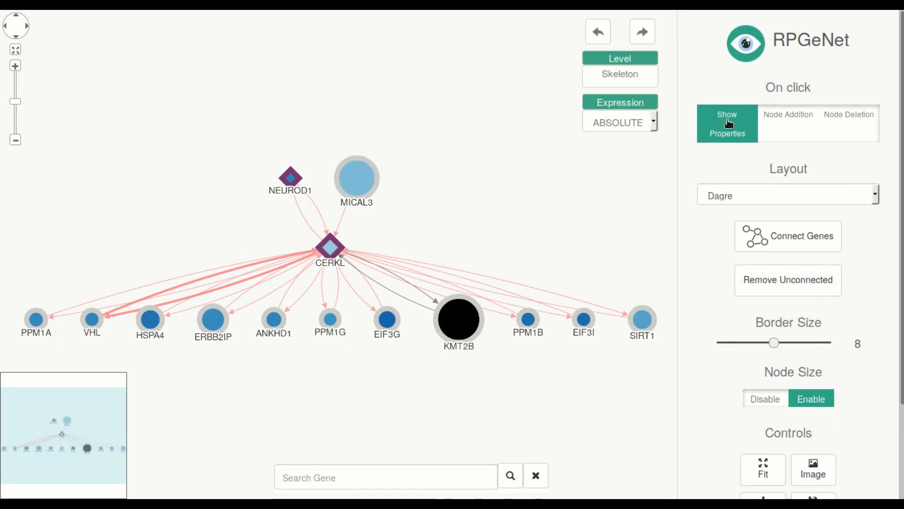
click(330, 246)
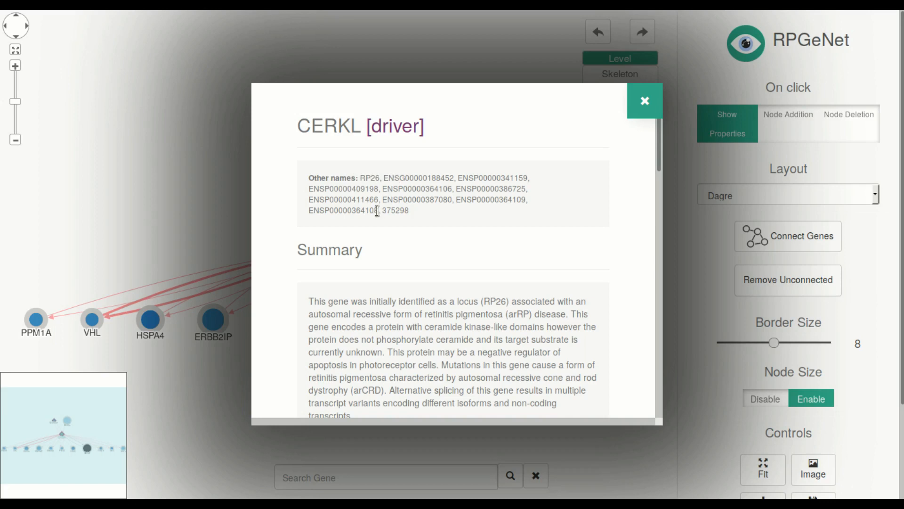
scroll(287, 240, down, 3)
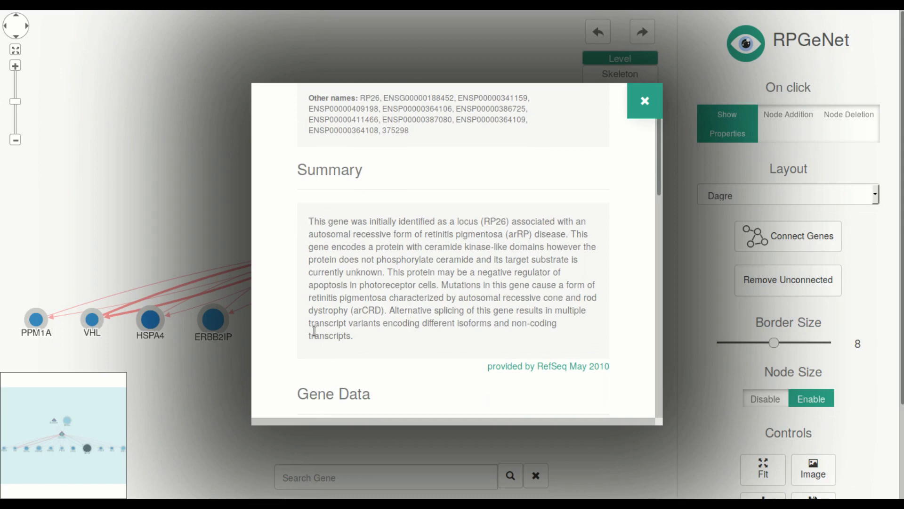
scroll(287, 323, down, 5)
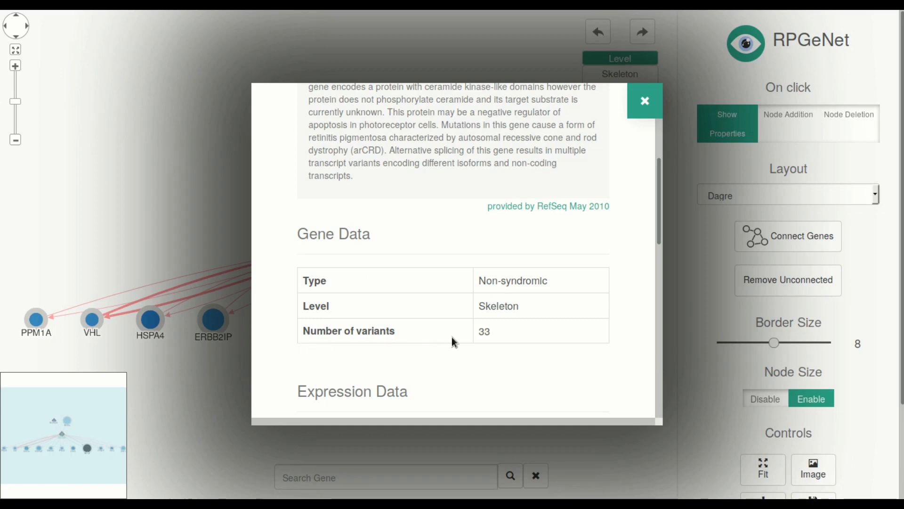
scroll(310, 352, down, 3)
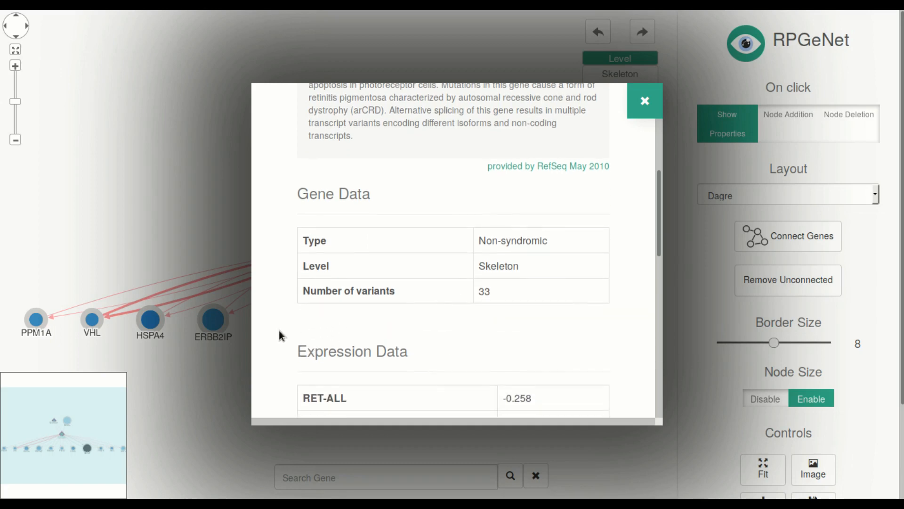
scroll(279, 330, down, 1)
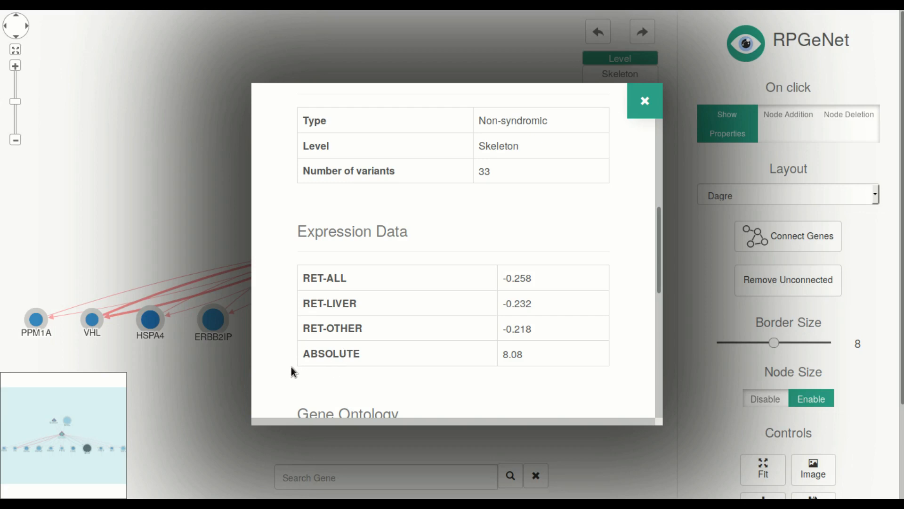
- Review CERKL's Gene Ontology terms and external links, and close its properties
scroll(288, 368, down, 3)
scroll(285, 364, down, 5)
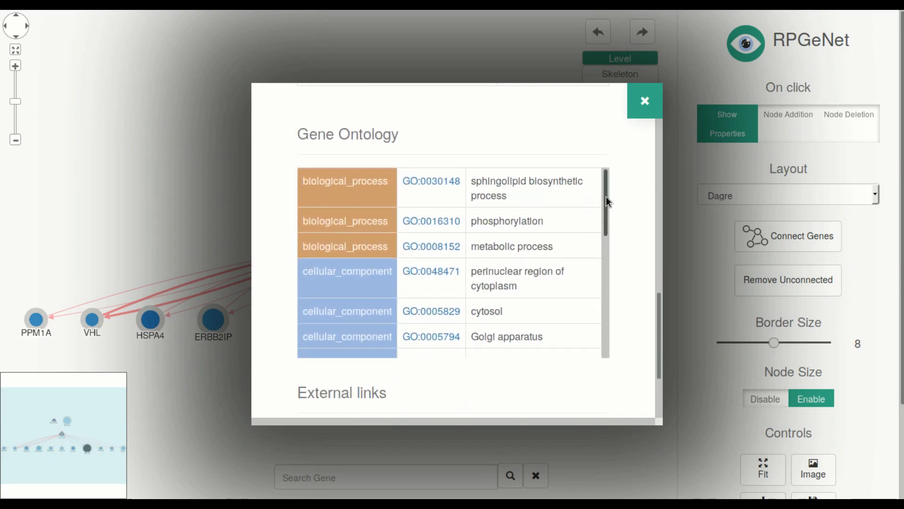
drag(606, 196, 612, 332)
scroll(637, 305, down, 4)
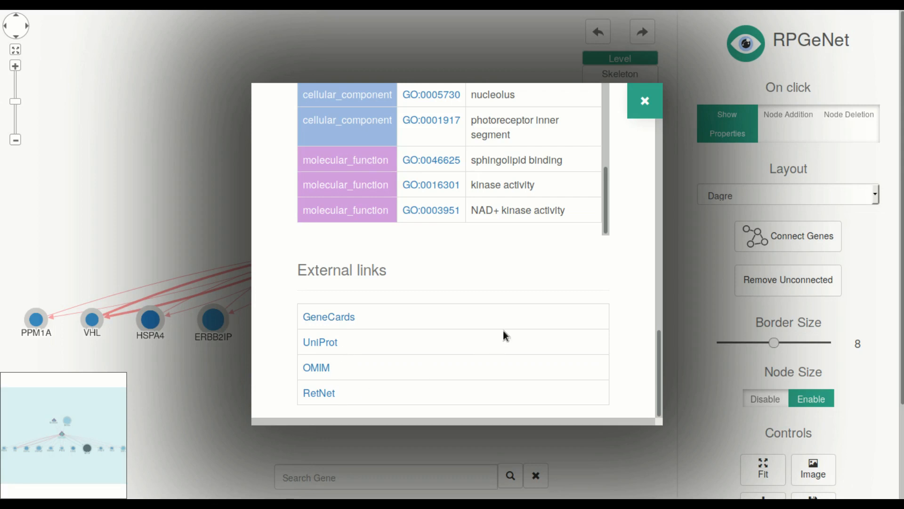
drag(604, 184, 606, 85)
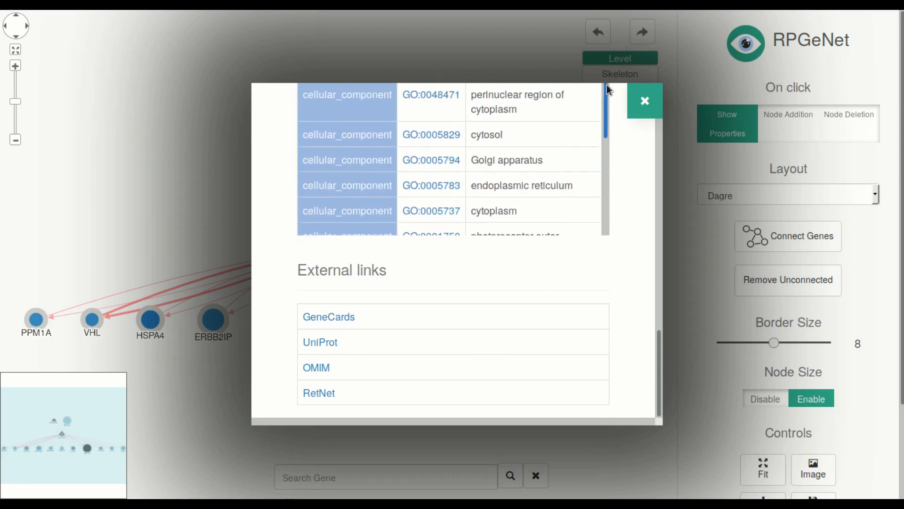
click(642, 101)
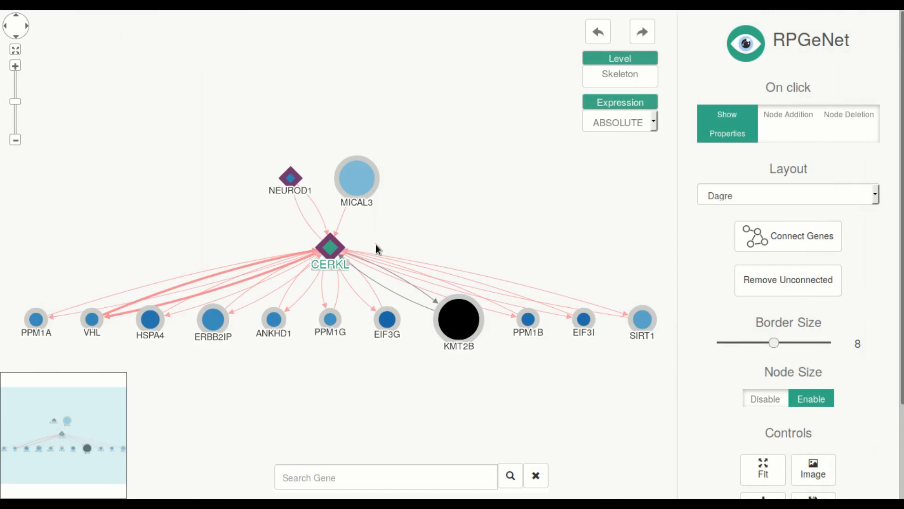
- Open the properties of the VHL to CERKL interaction, review its summary and sources, and close them
click(182, 284)
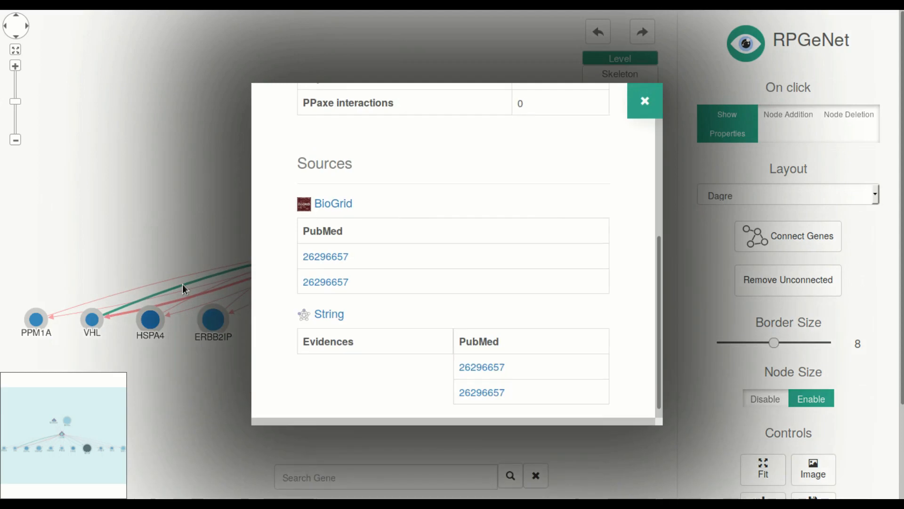
scroll(358, 194, up, 5)
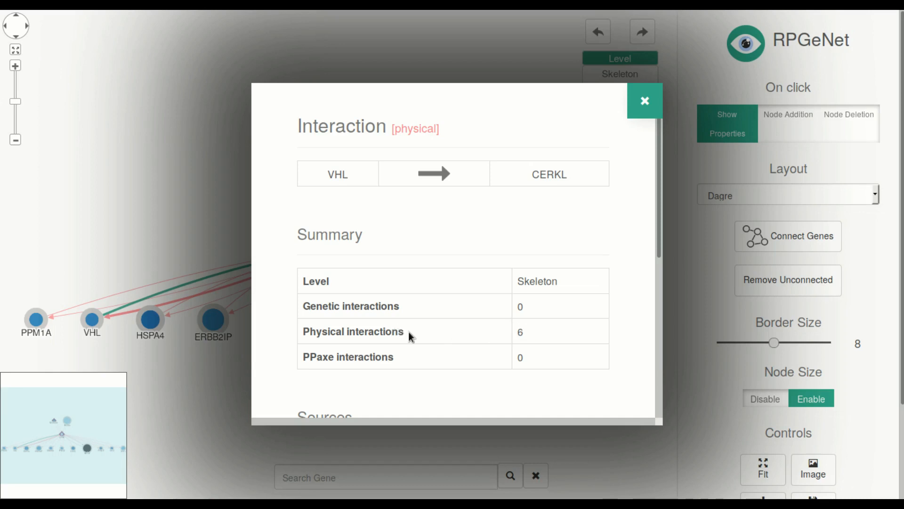
double_click(520, 332)
drag(404, 335, 268, 340)
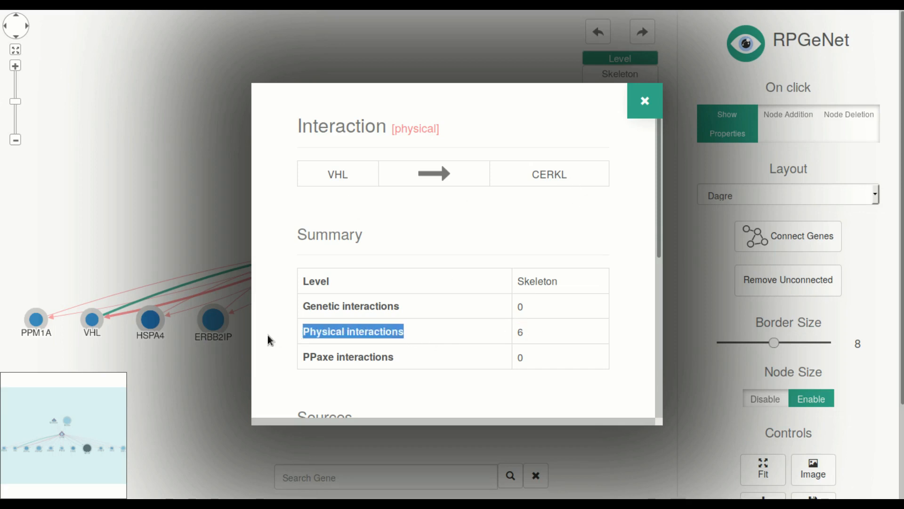
click(268, 341)
scroll(292, 345, down, 2)
scroll(281, 347, down, 4)
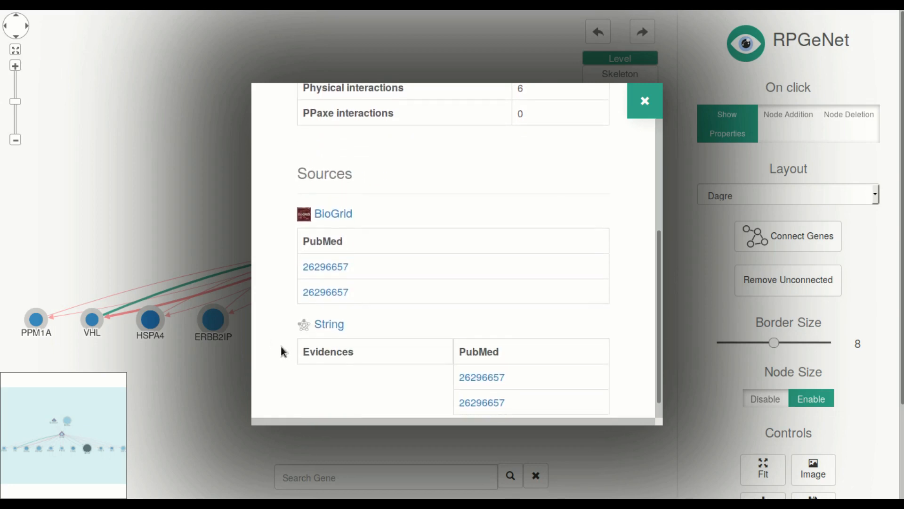
scroll(281, 346, down, 1)
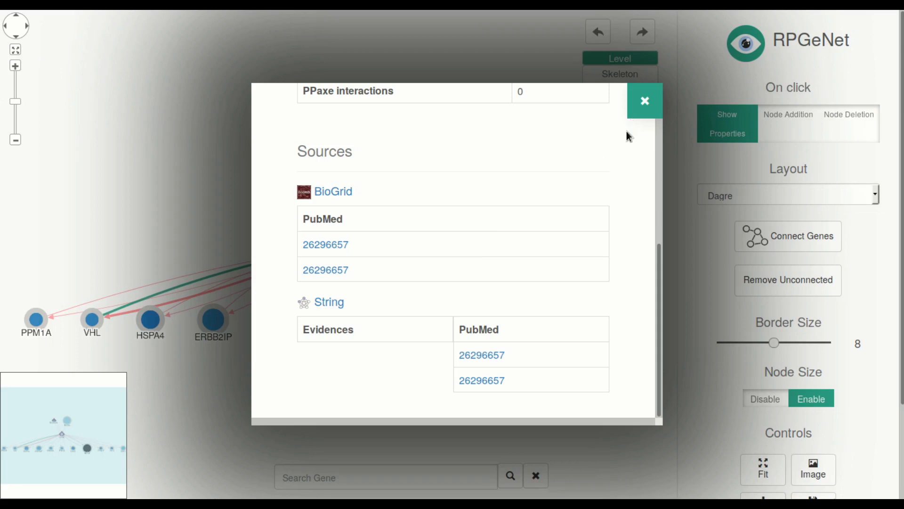
click(642, 112)
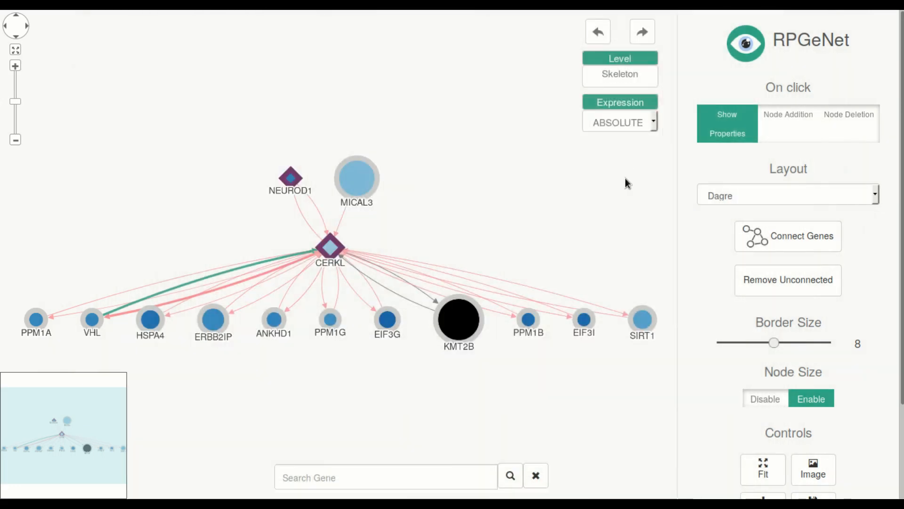
- Use Node Addition to expand the network from MICAL3 and PPM1A, and connect the displayed genes
click(787, 122)
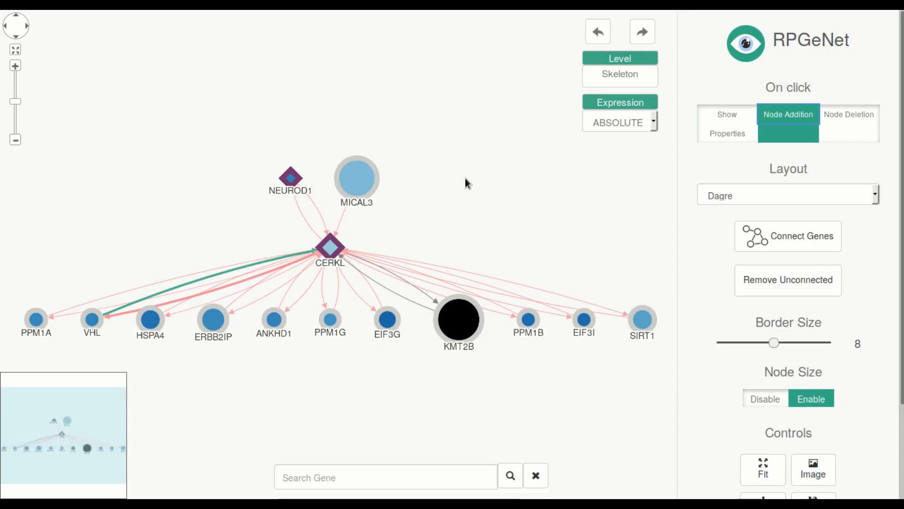
click(361, 170)
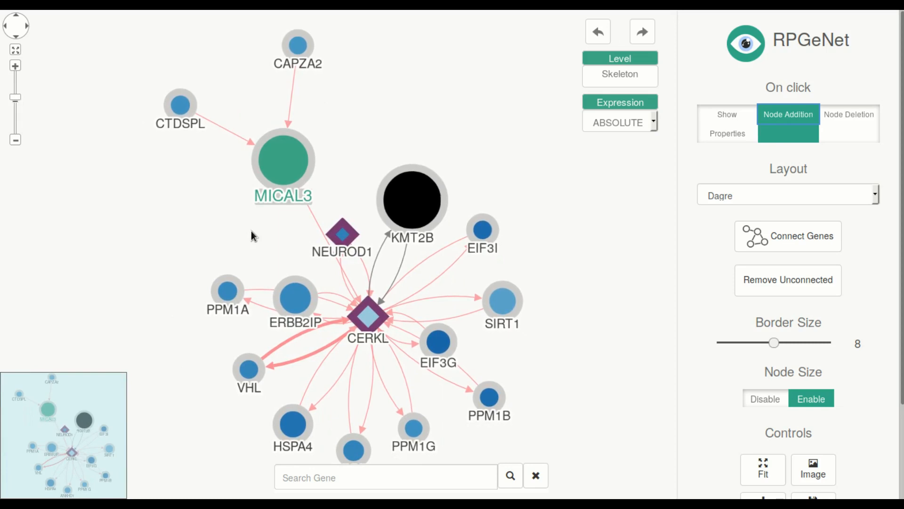
click(226, 289)
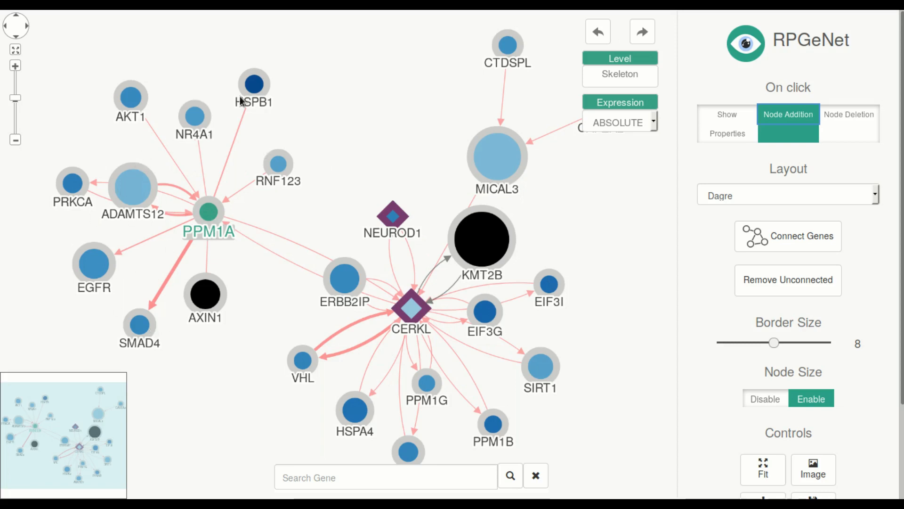
click(766, 241)
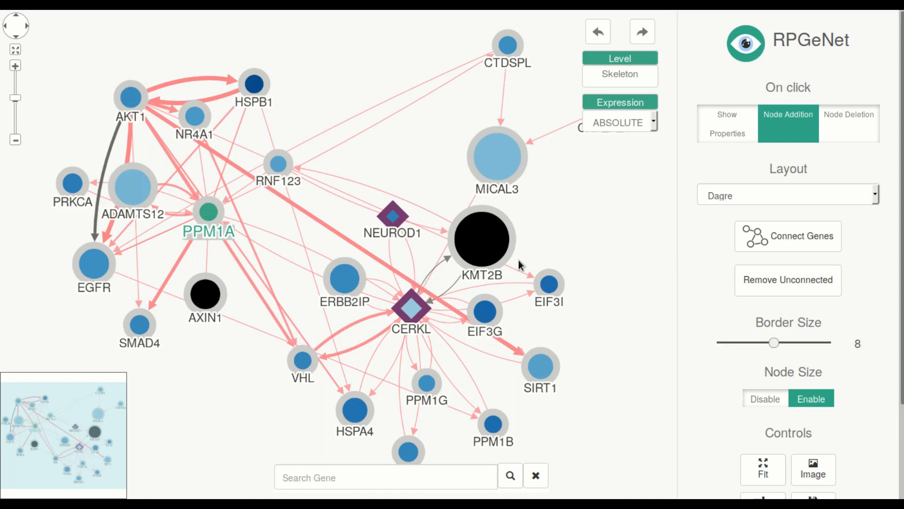
- Delete the PPM1A node from the network and set the on-click mode back to Show Properties
click(845, 117)
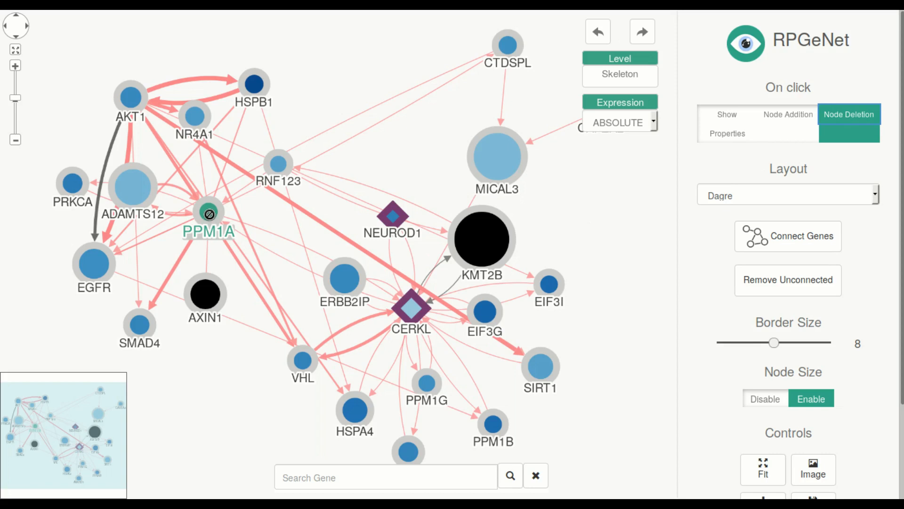
click(209, 214)
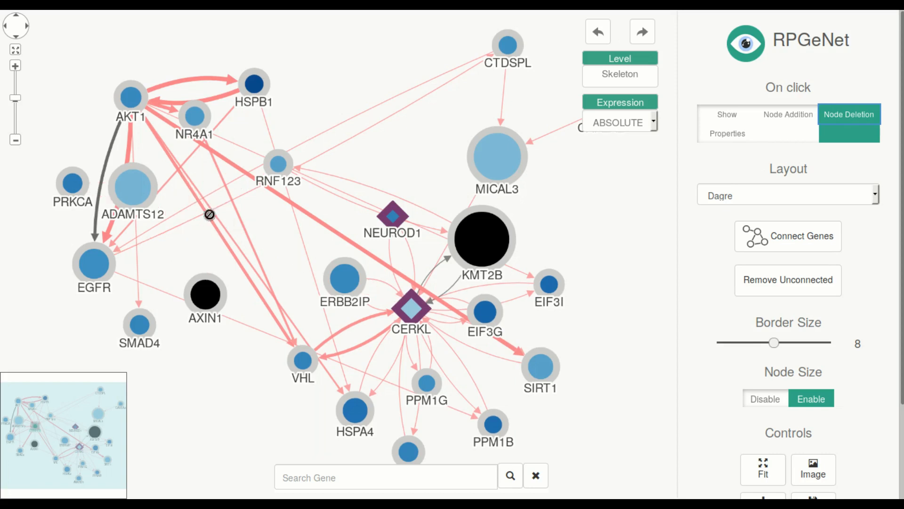
click(702, 111)
- Move AXIN1 and PRKCA below SMAD4, shift NR4A1 slightly, and remove the unconnected genes from the network
drag(209, 295, 204, 368)
drag(72, 200, 192, 444)
drag(188, 120, 210, 125)
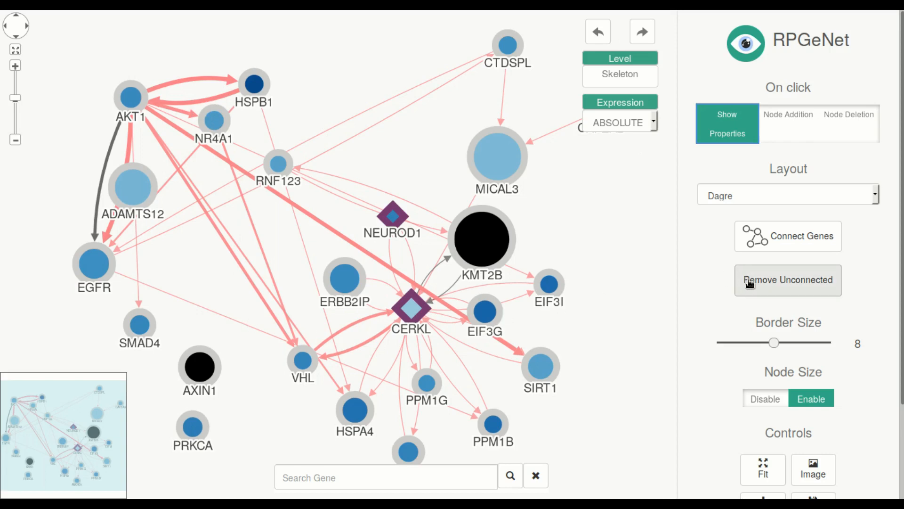
click(791, 287)
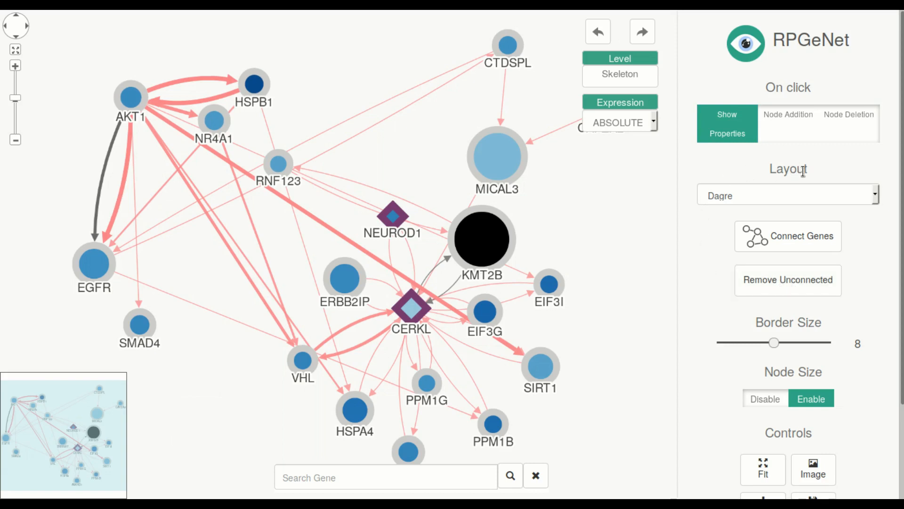
- Rearrange the network with the Cola layout
drag(771, 168, 826, 174)
click(874, 192)
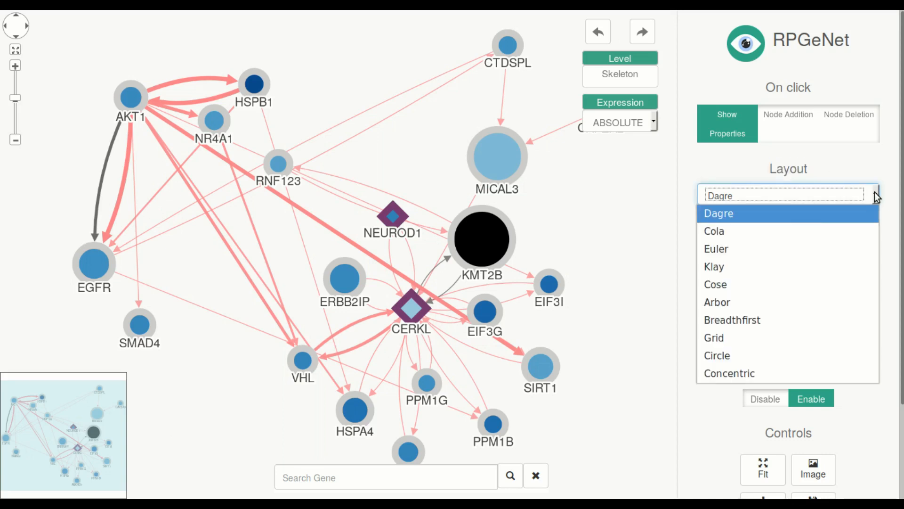
click(795, 214)
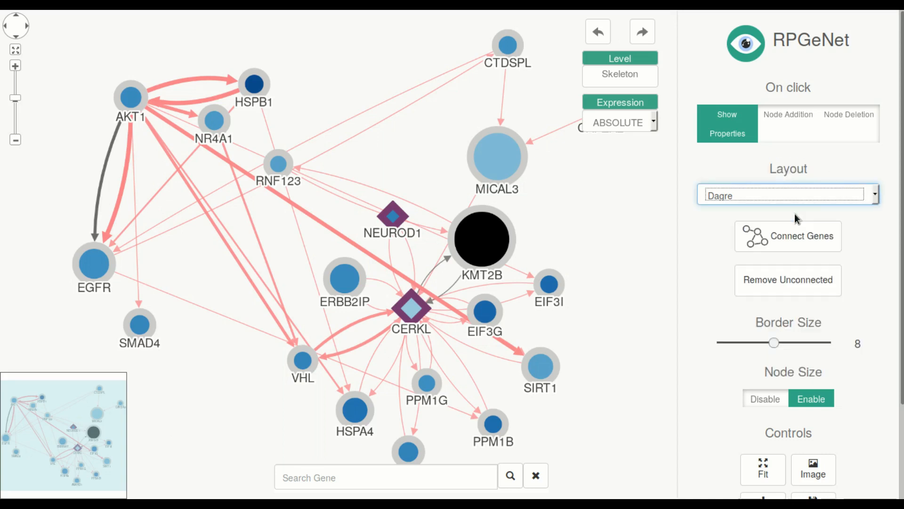
click(875, 192)
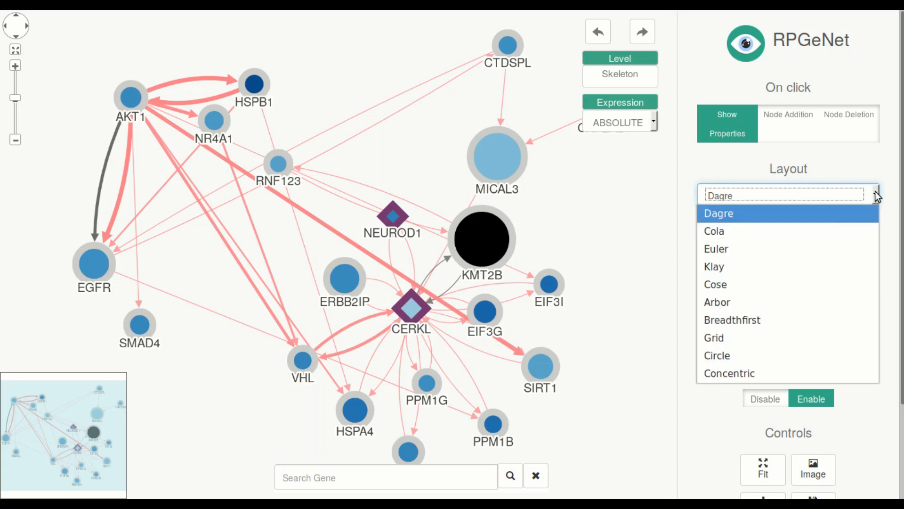
click(833, 227)
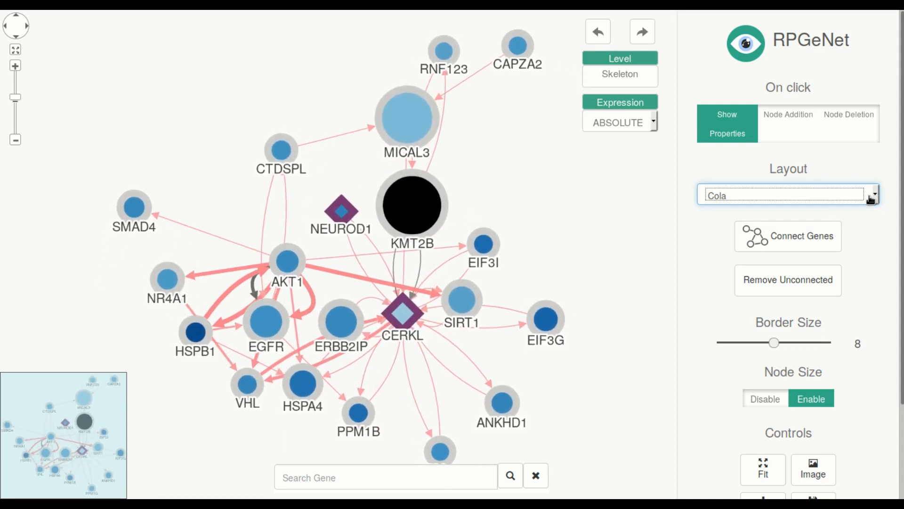
- Arrange the network's genes in the Circle layout, keeping the border size at 8
click(876, 194)
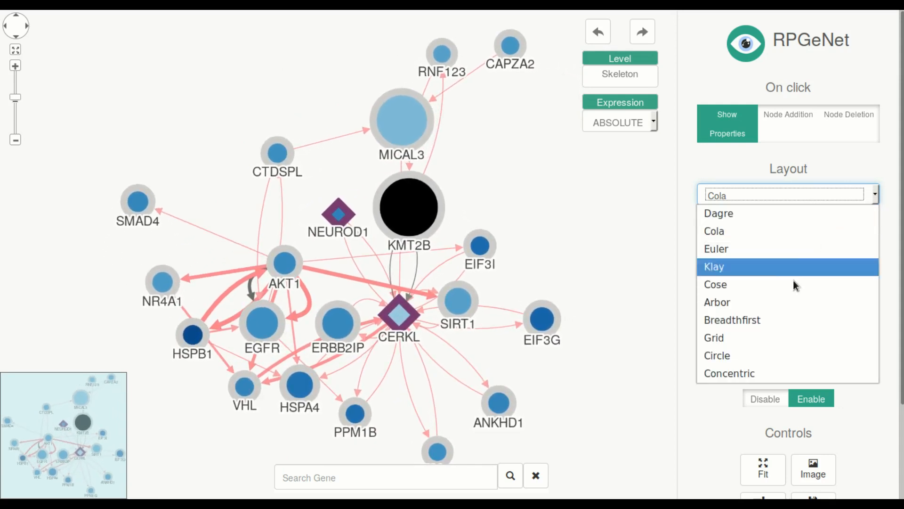
click(756, 352)
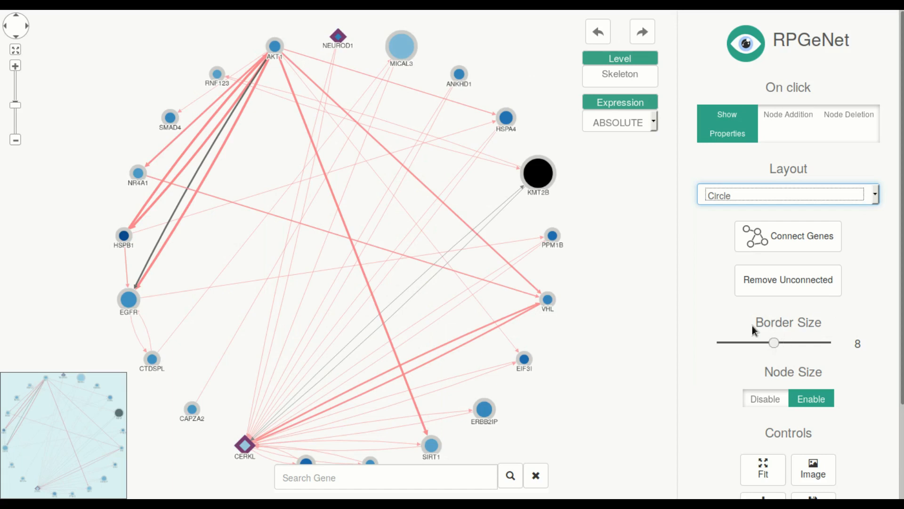
mouse_move(774, 343)
mouse_down()
mouse_move(763, 345)
mouse_move(805, 343)
mouse_move(733, 342)
mouse_move(815, 339)
mouse_move(723, 342)
mouse_move(776, 344)
mouse_up()
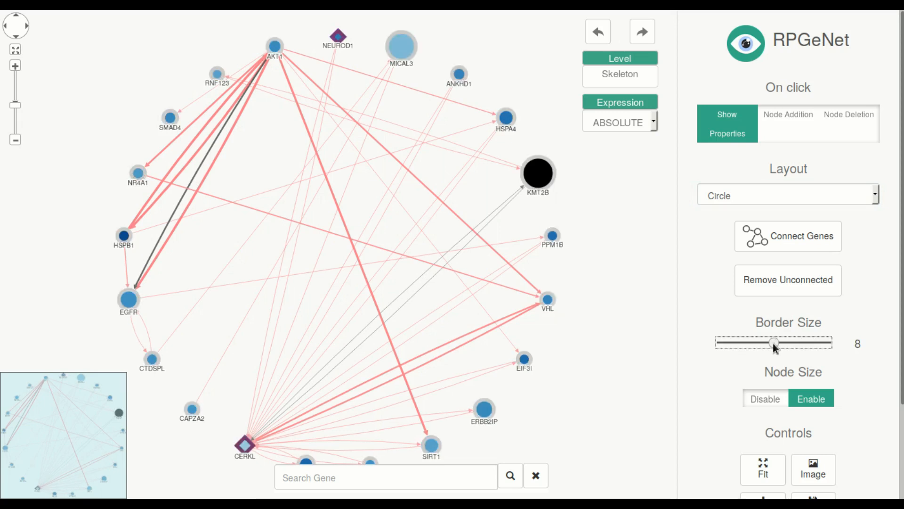
click(851, 317)
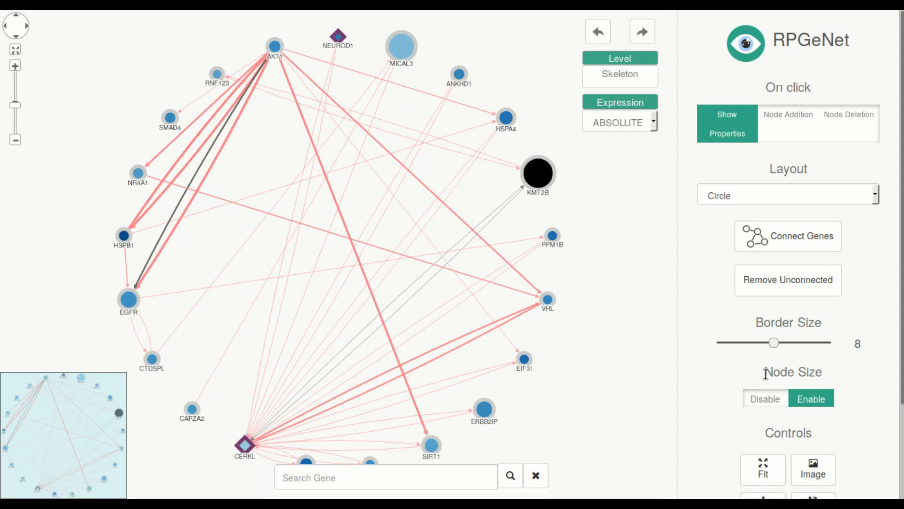
- Compare the network with Node Size disabled and enabled, and leave it disabled
drag(766, 374, 825, 372)
click(812, 373)
click(771, 400)
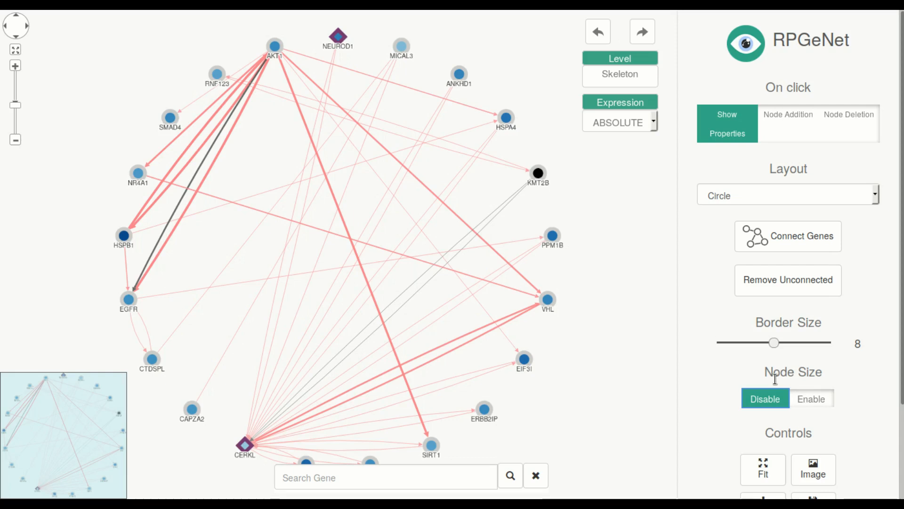
click(810, 399)
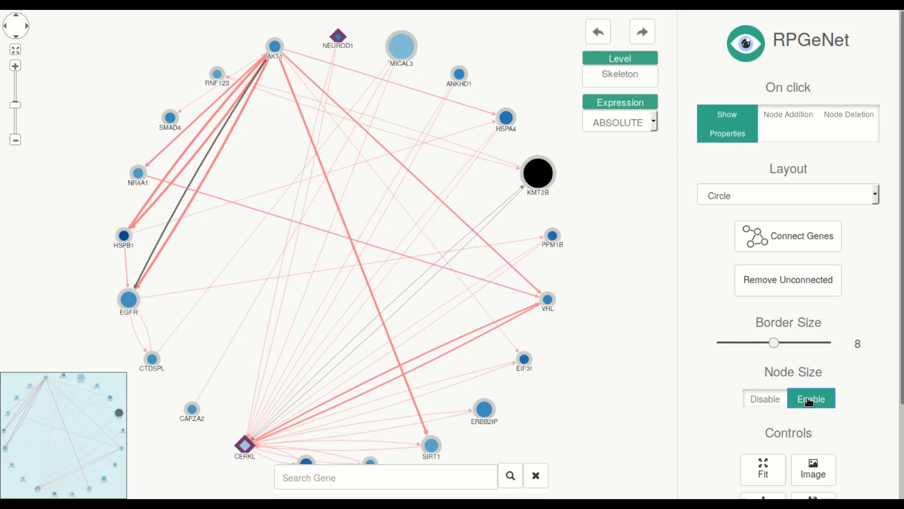
click(774, 400)
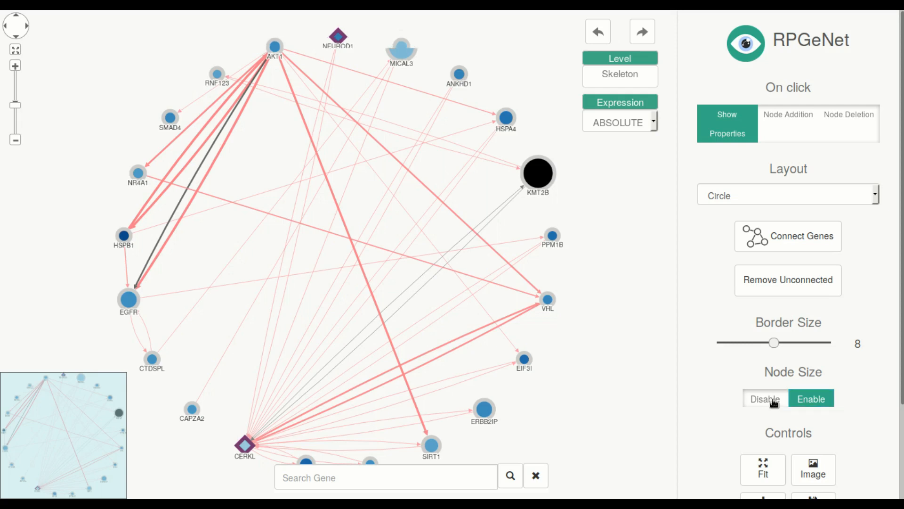
- Zoom in on the network around PPM1B, and fit the whole network back into the view
scroll(722, 400, down, 3)
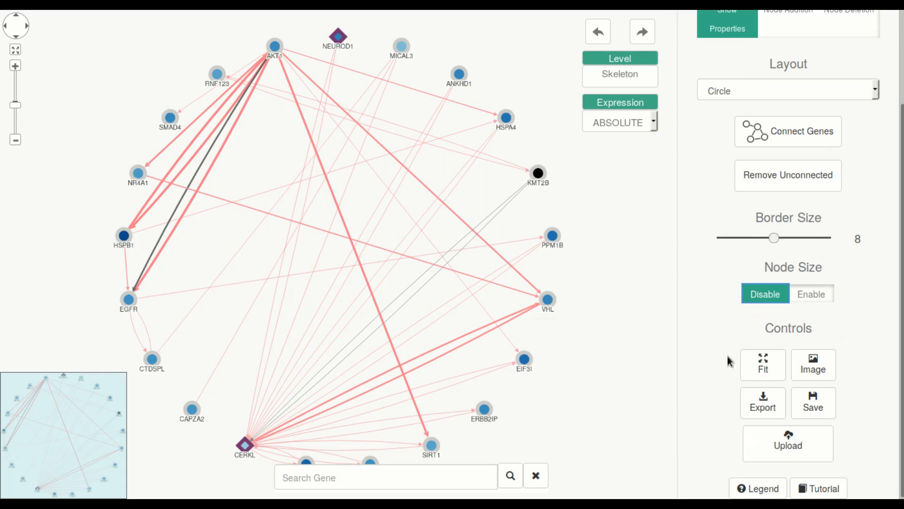
scroll(558, 237, up, 10)
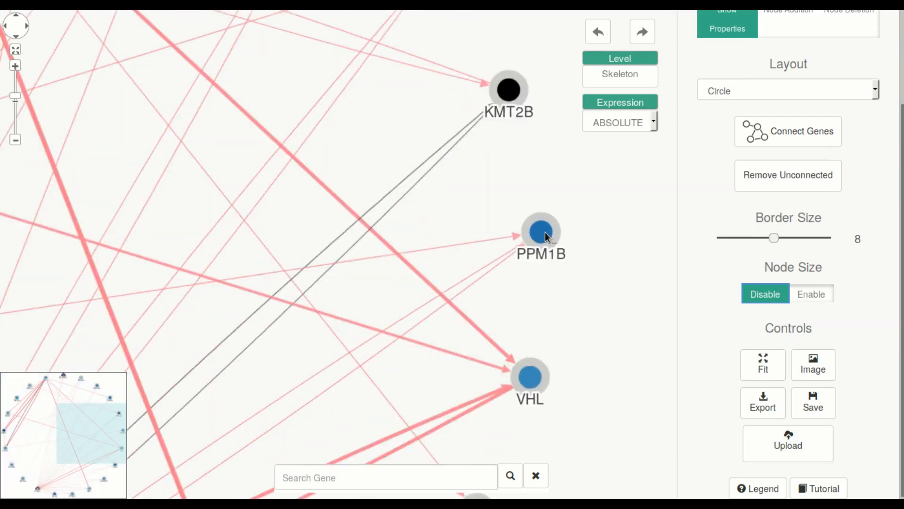
click(771, 367)
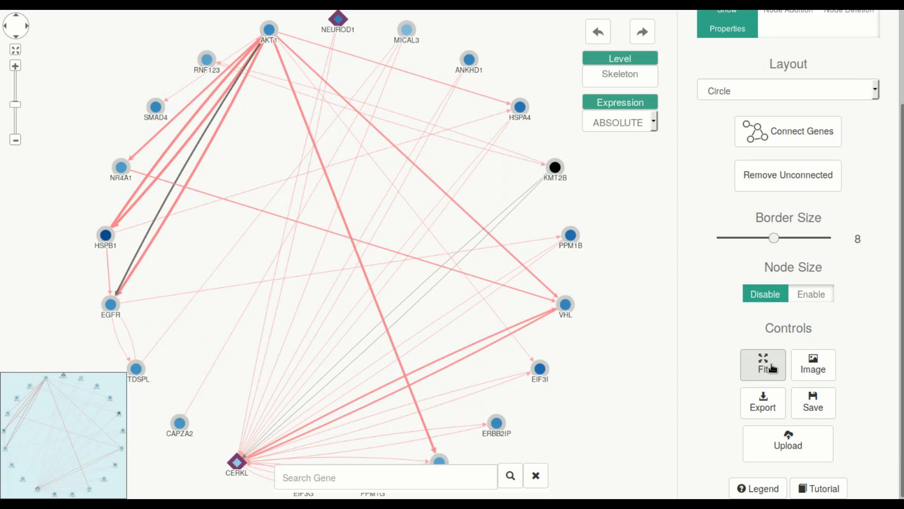
- Start downloading the network as an image and as a table export, cancelling each download
click(827, 374)
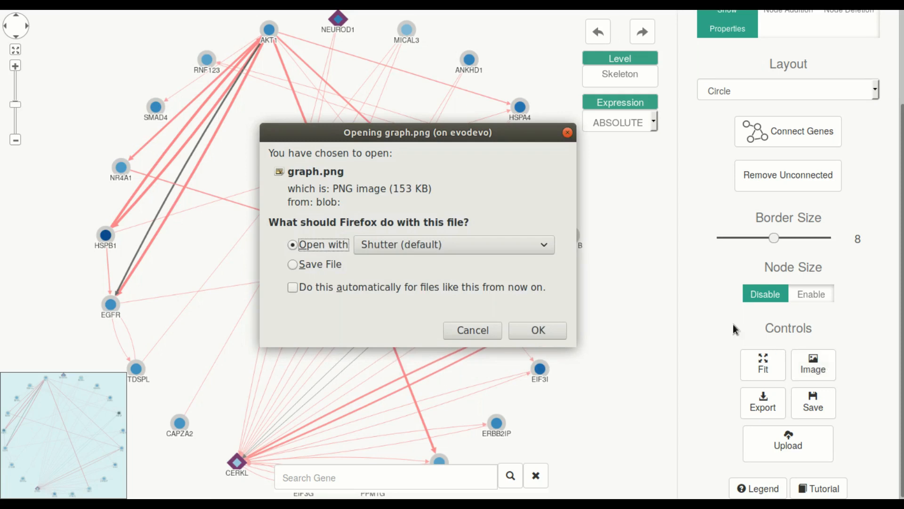
click(482, 332)
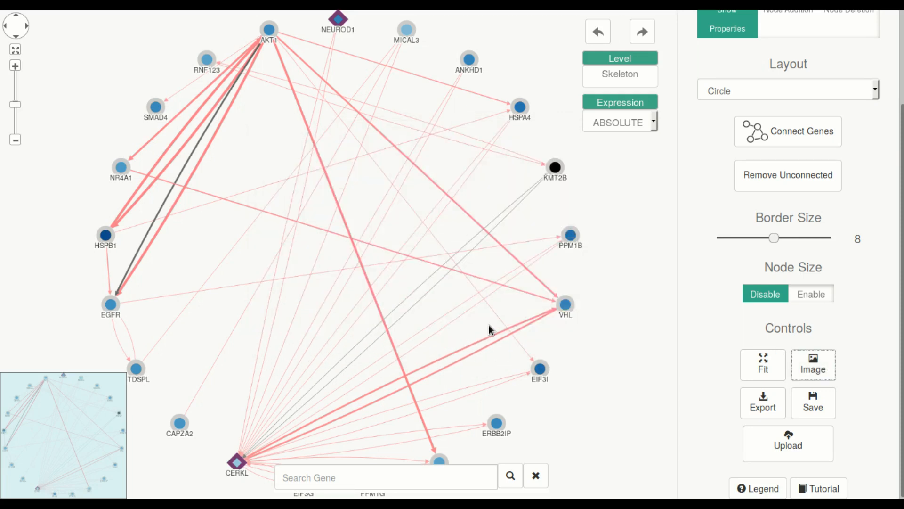
click(760, 406)
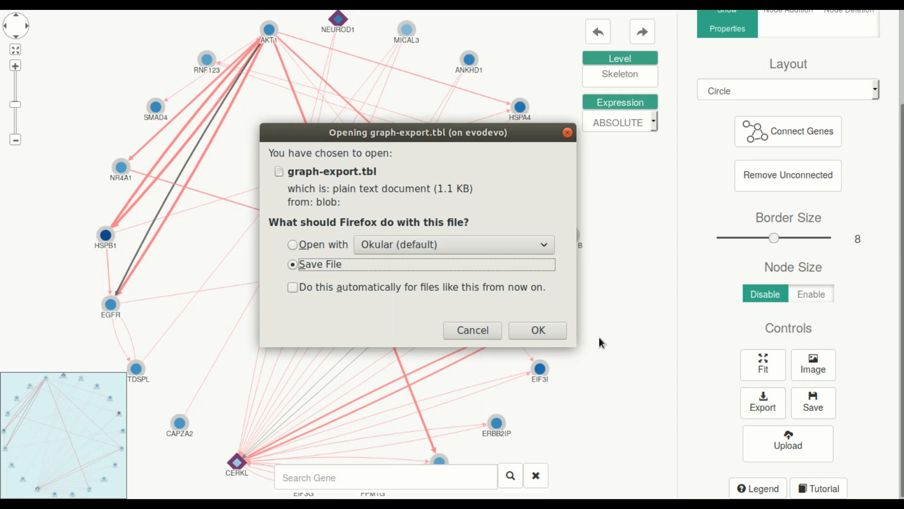
click(472, 329)
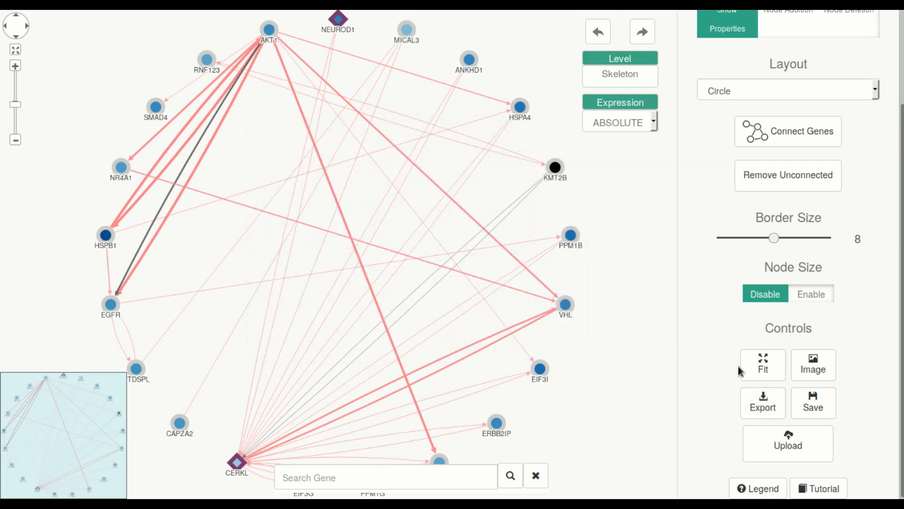
- Start saving the network as a JSON file and choosing a file to upload, cancelling both
click(820, 405)
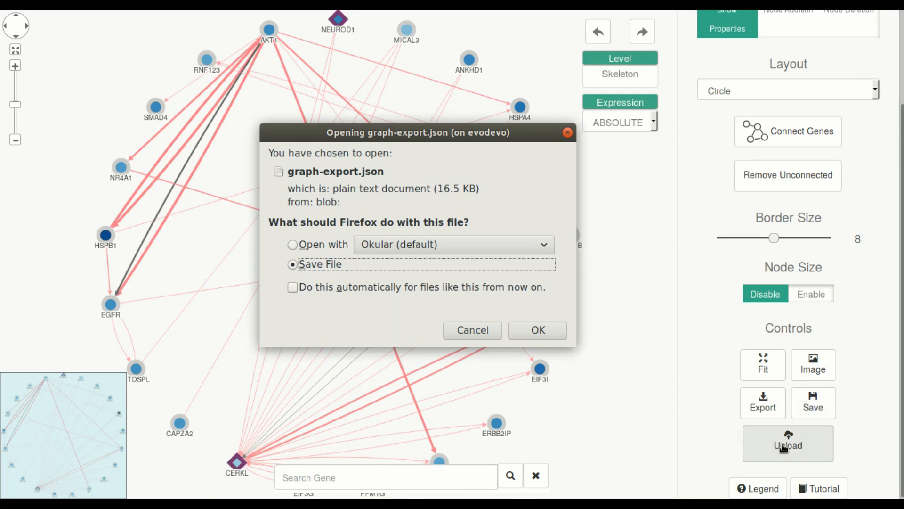
click(482, 333)
click(788, 447)
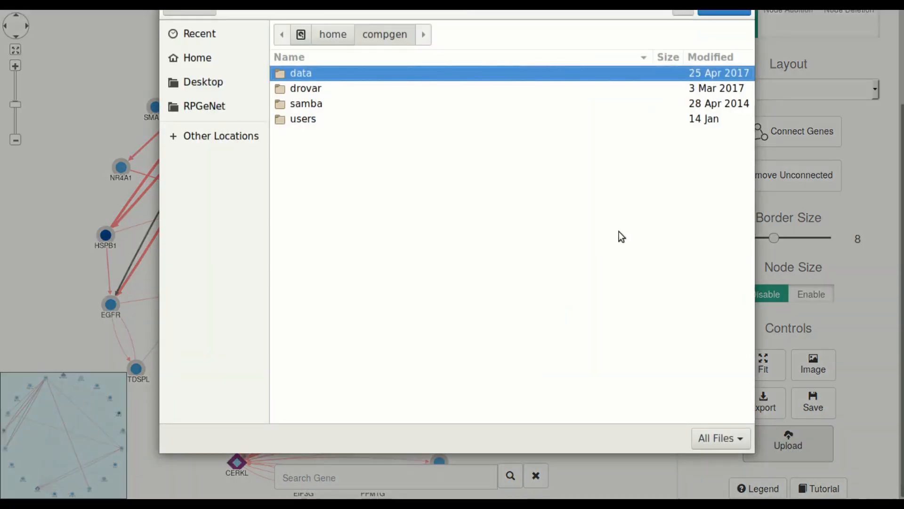
click(189, 10)
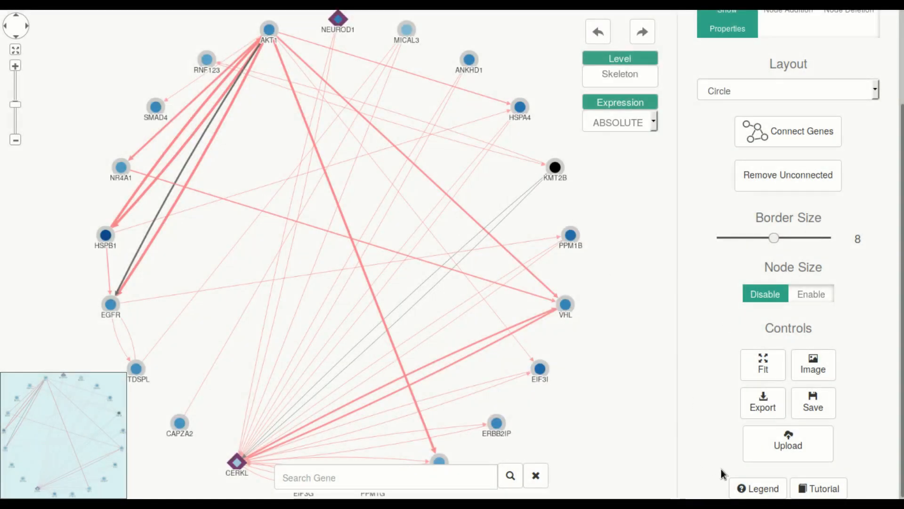
- Review the legend for node levels, driver shapes, interaction types, variants and expression scales, and close it
click(754, 489)
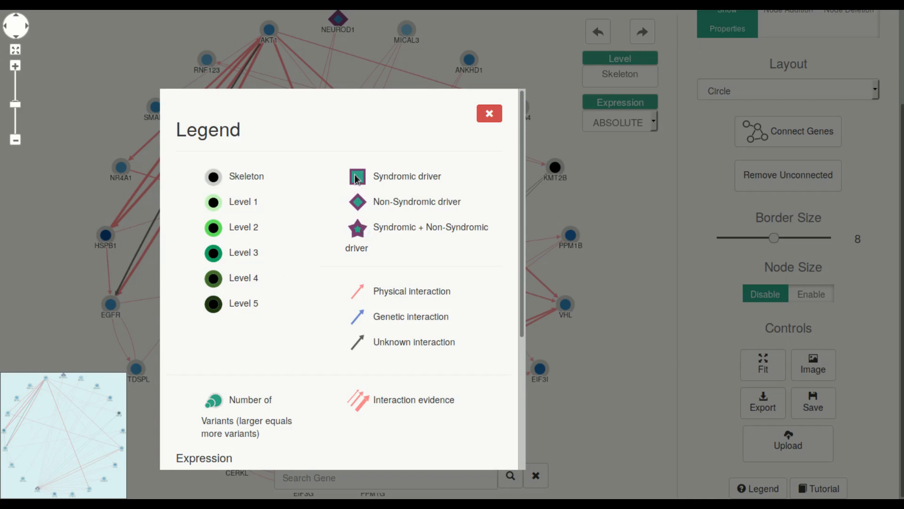
scroll(338, 272, down, 1)
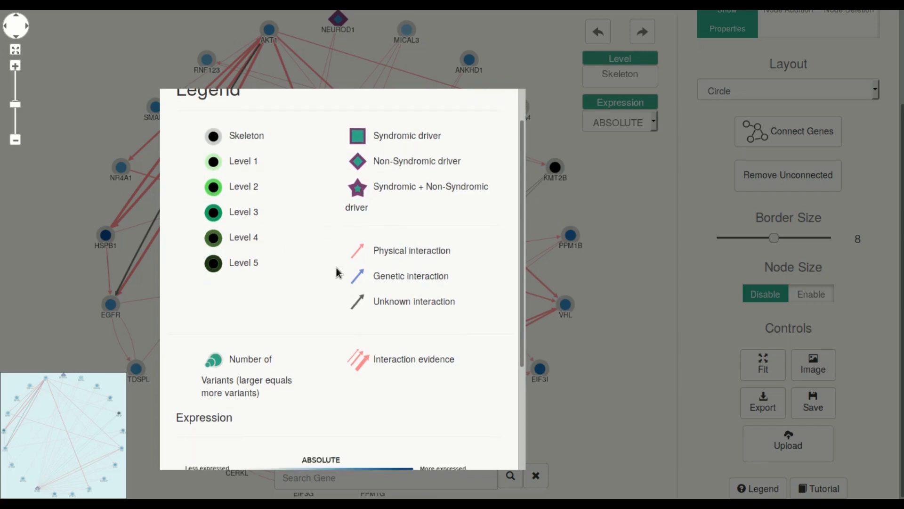
scroll(337, 271, down, 1)
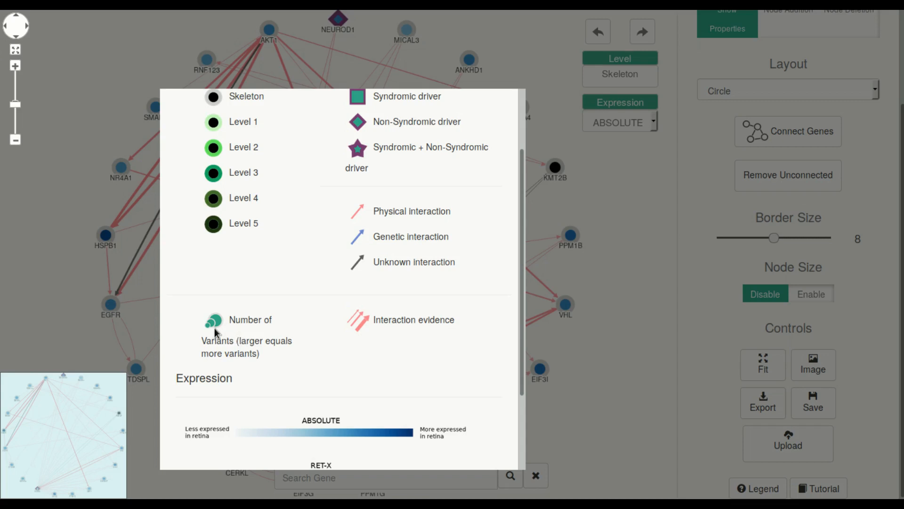
scroll(338, 348, down, 3)
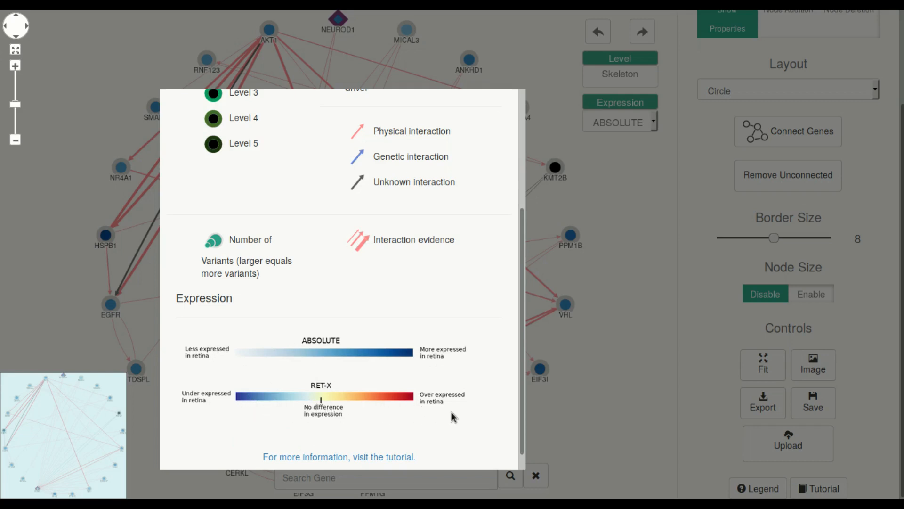
scroll(457, 396, up, 4)
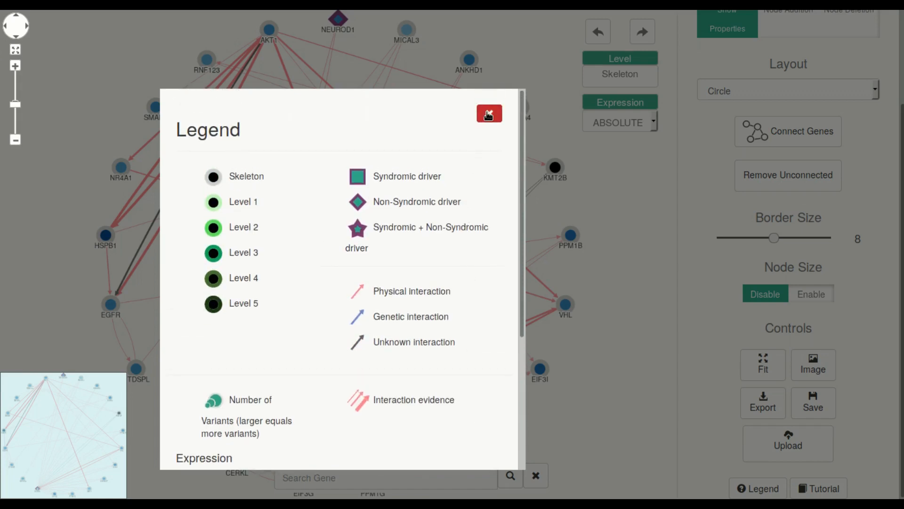
click(488, 115)
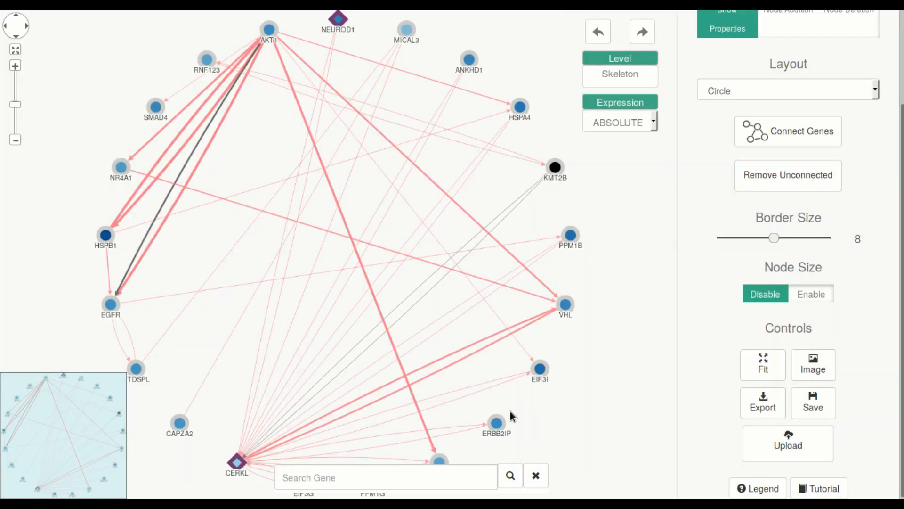
- Search the network for the genes cerkl, mygene and neurod1, and zoom to CERKL from the results
click(341, 477)
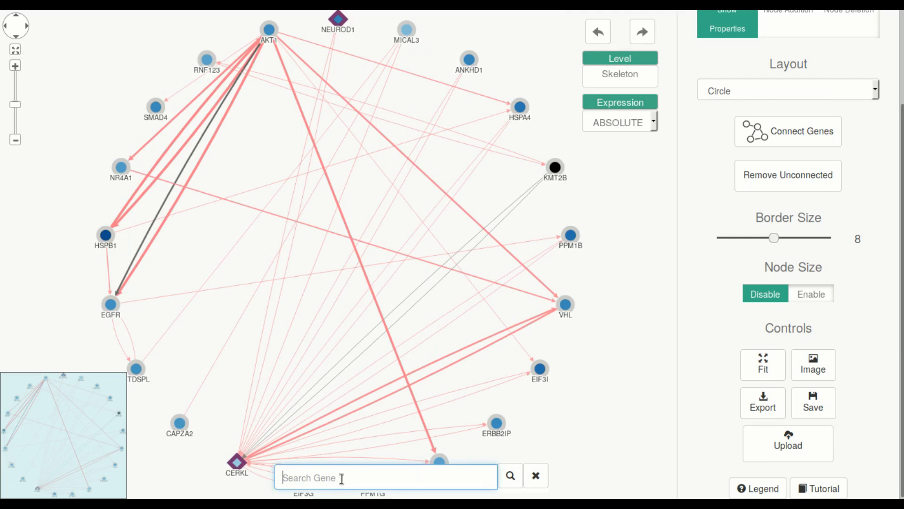
text(cerkl, mygene)
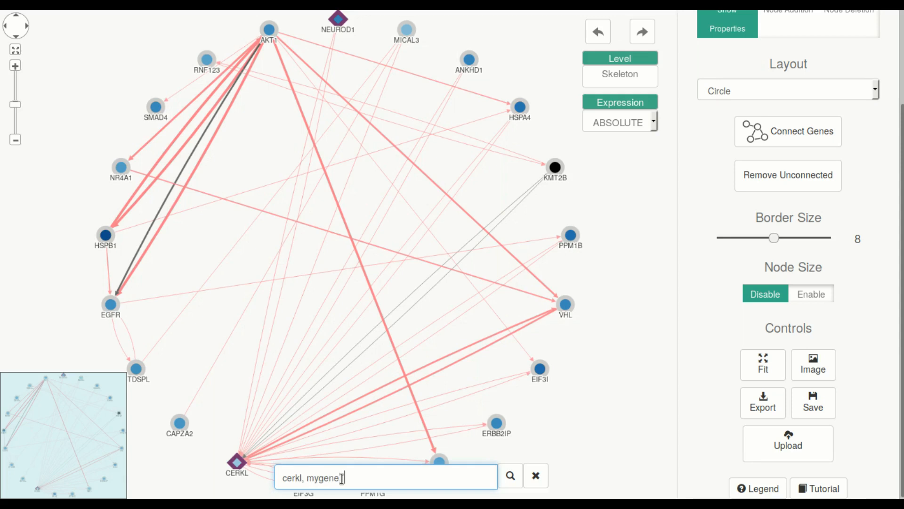
text(, neurod1)
click(510, 477)
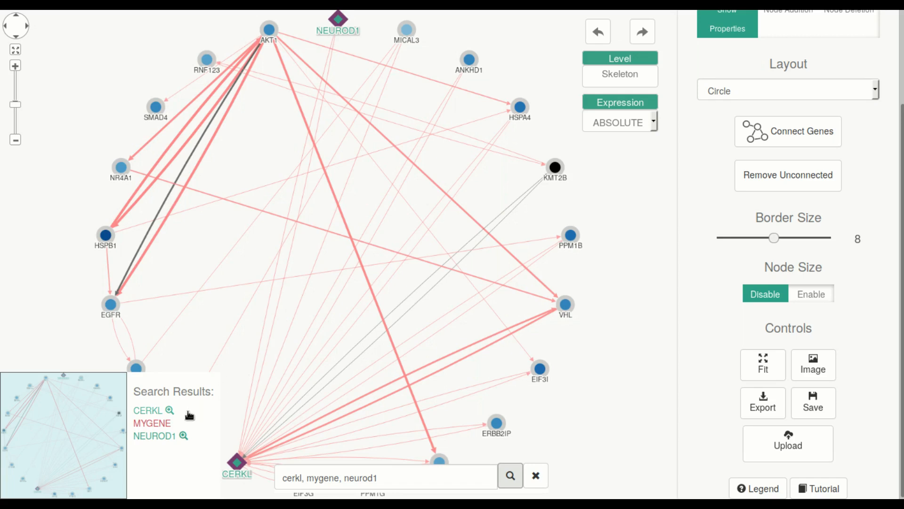
click(163, 415)
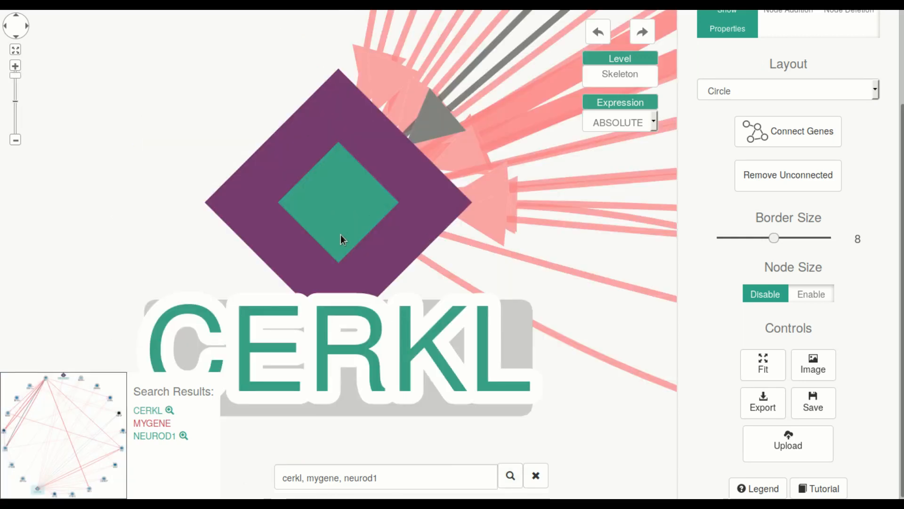
- Zoom out from CERKL to view the whole circular network, and undo and redo the last network change
scroll(340, 238, down, 10)
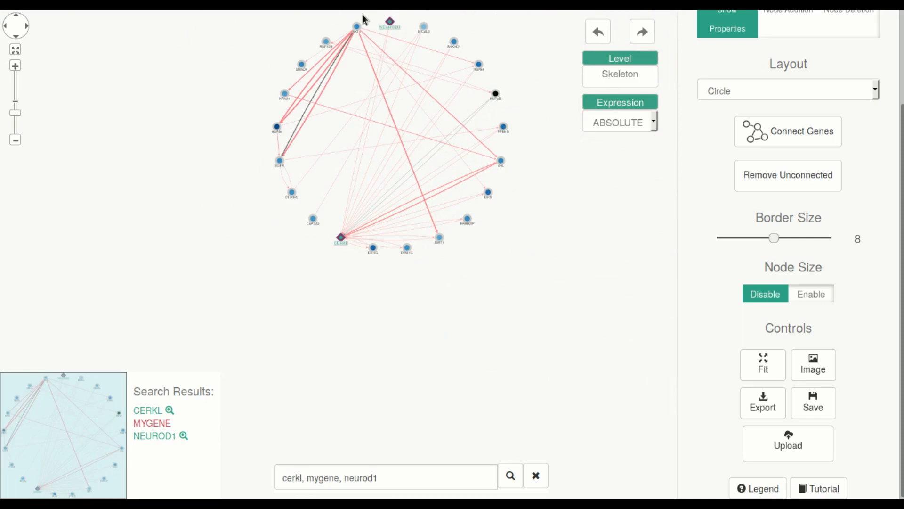
scroll(388, 40, up, 3)
scroll(393, 41, up, 3)
drag(637, 198, 621, 212)
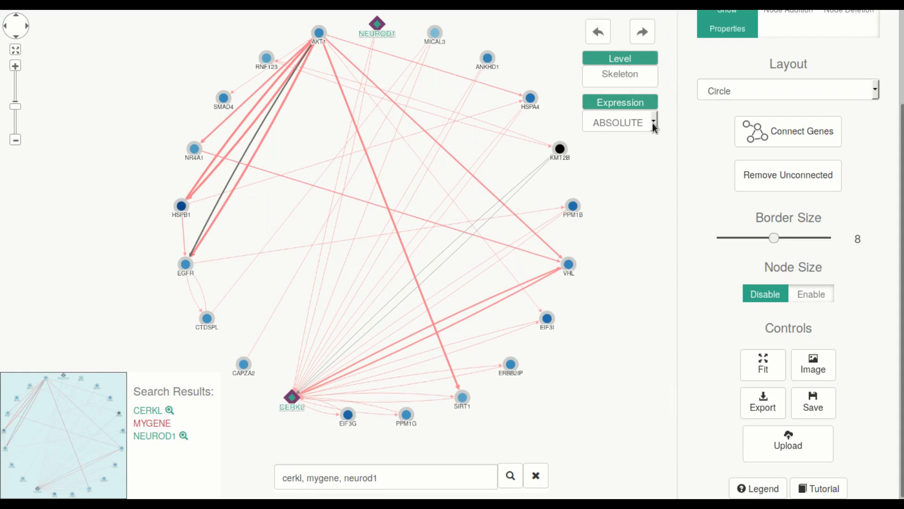
click(598, 32)
click(642, 32)
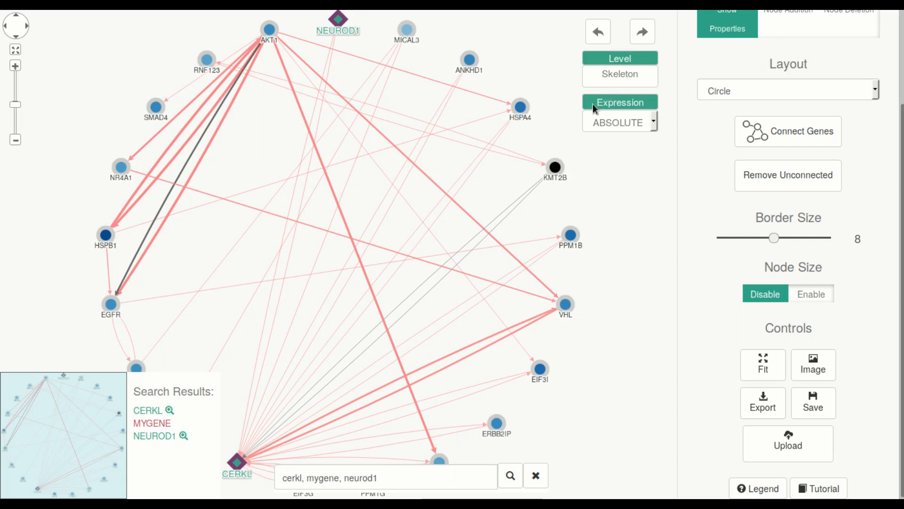
- Colour the network's genes by RET-ALL, RET-OTHER and RET-LIVER expression in turn, and return to ABSOLUTE
click(654, 121)
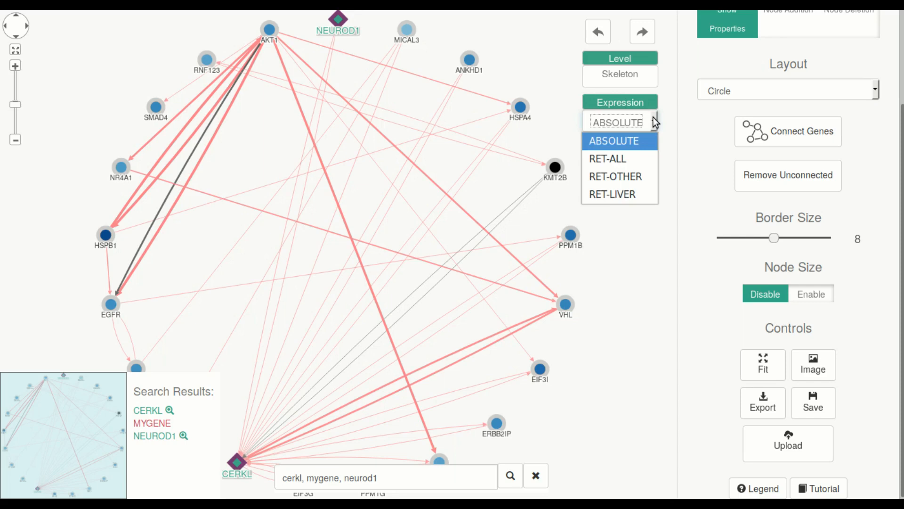
click(640, 157)
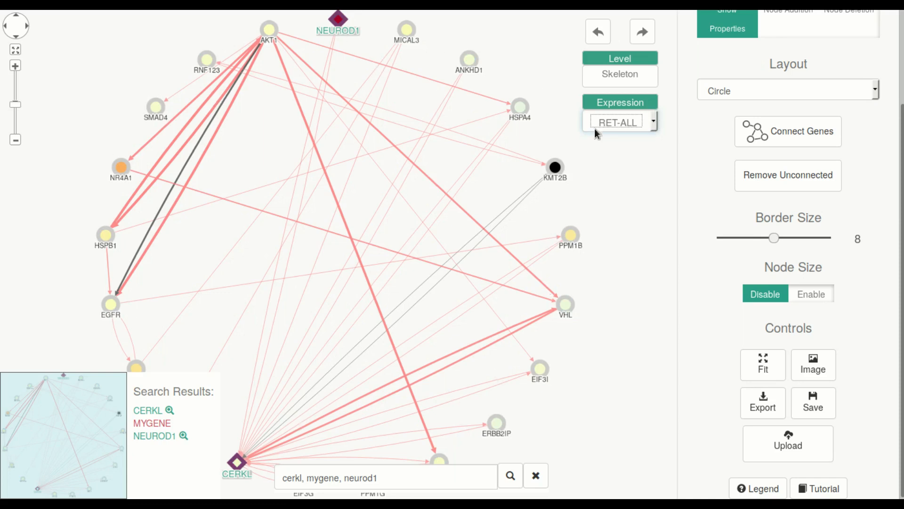
click(654, 122)
click(628, 174)
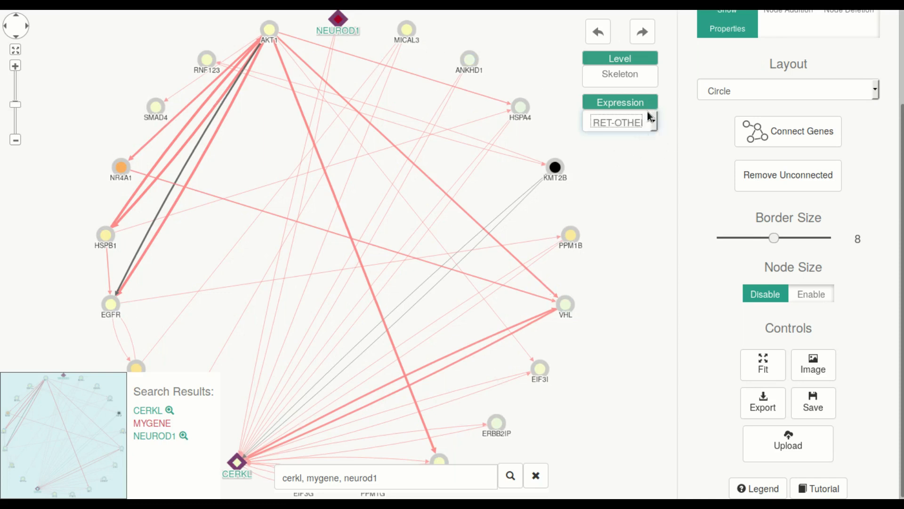
click(653, 122)
click(634, 194)
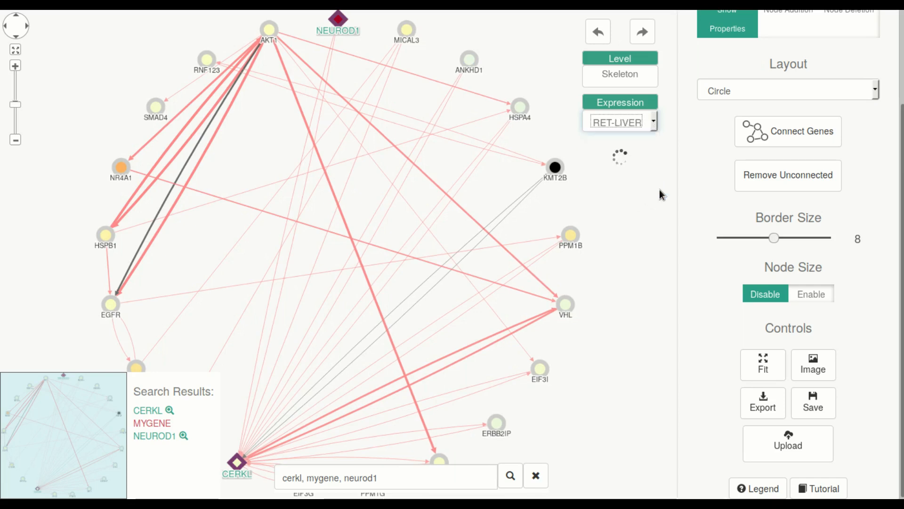
click(651, 123)
click(614, 140)
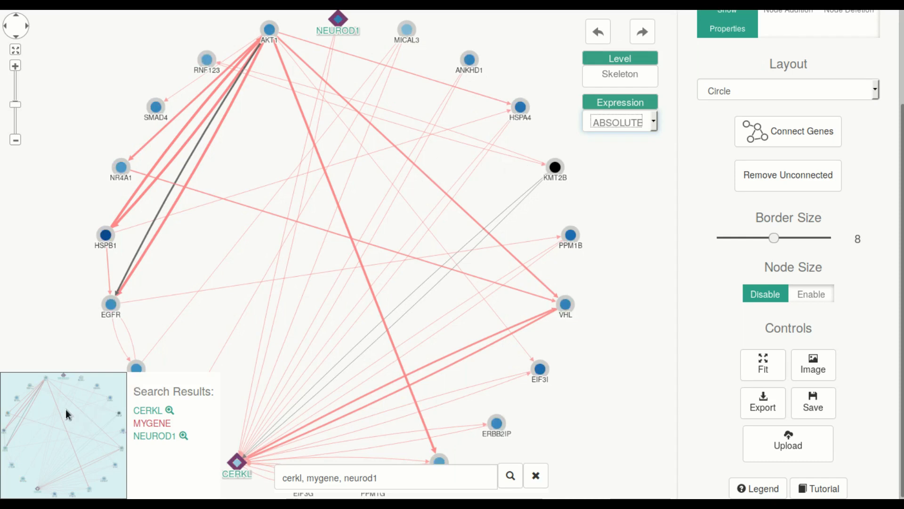
- Examine different parts of the circular network by shifting the overview area, fitting the graph, zooming and panning
mouse_move(66, 409)
mouse_down()
mouse_move(95, 406)
mouse_move(70, 400)
mouse_move(81, 417)
mouse_up()
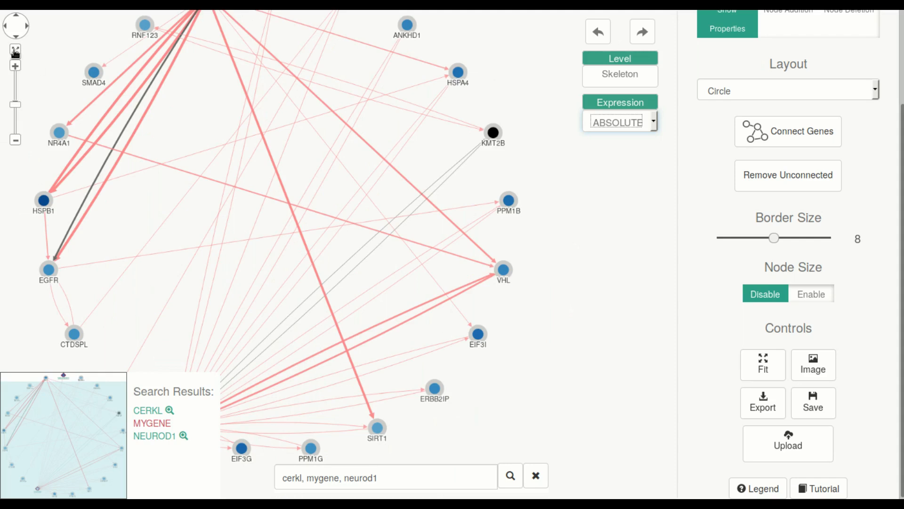
click(15, 51)
mouse_move(15, 107)
mouse_down()
mouse_move(15, 95)
mouse_move(20, 122)
mouse_move(19, 107)
mouse_up()
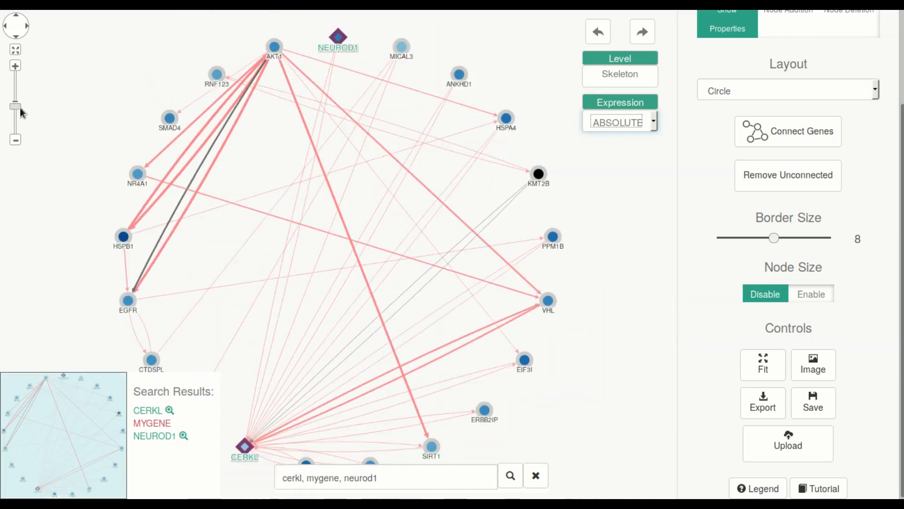
click(25, 25)
mouse_move(24, 20)
mouse_down()
mouse_move(2, 19)
mouse_move(17, 35)
mouse_up()
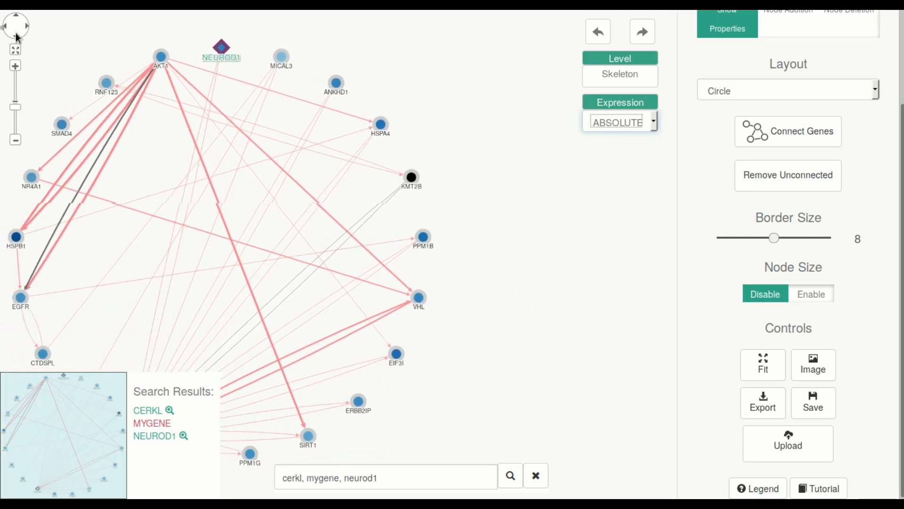
drag(323, 242, 420, 236)
scroll(656, 345, up, 5)
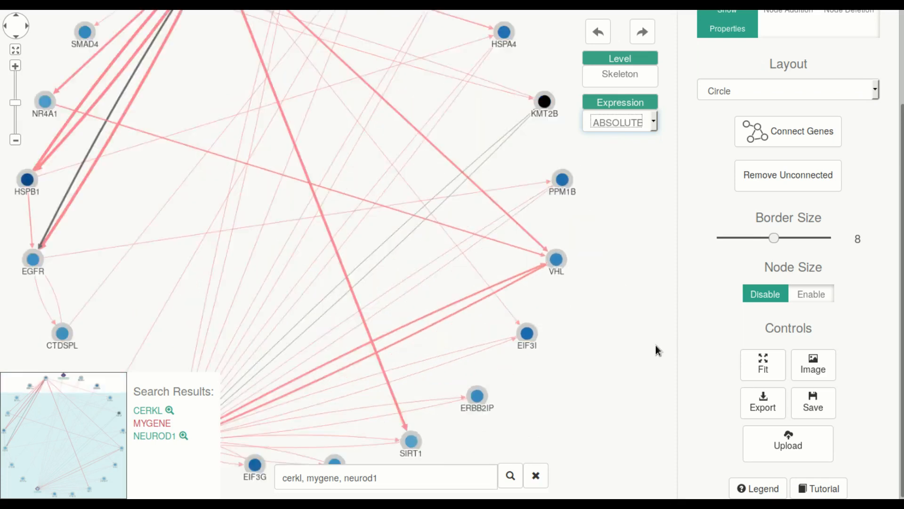
scroll(710, 290, up, 3)
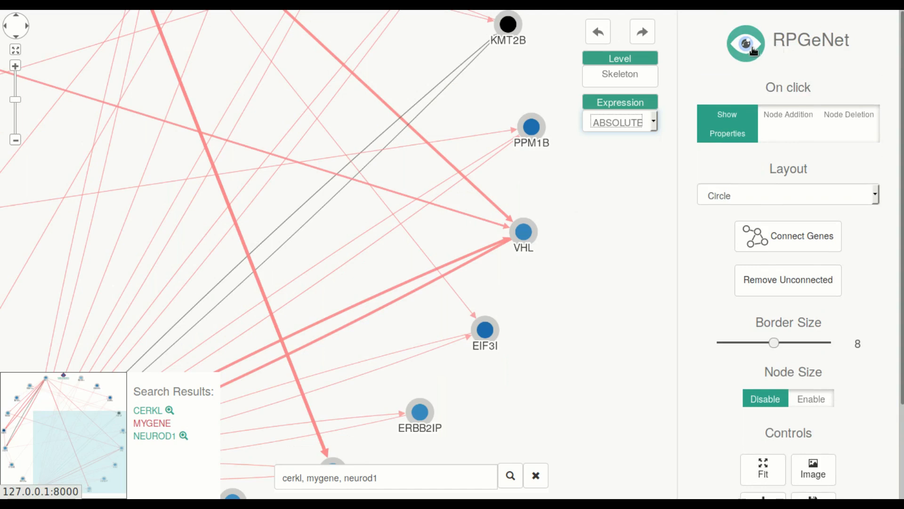
- Return to the home page and get the shortest paths from source gene cerkl to target gene rho with ABSOLUTE expression
click(786, 43)
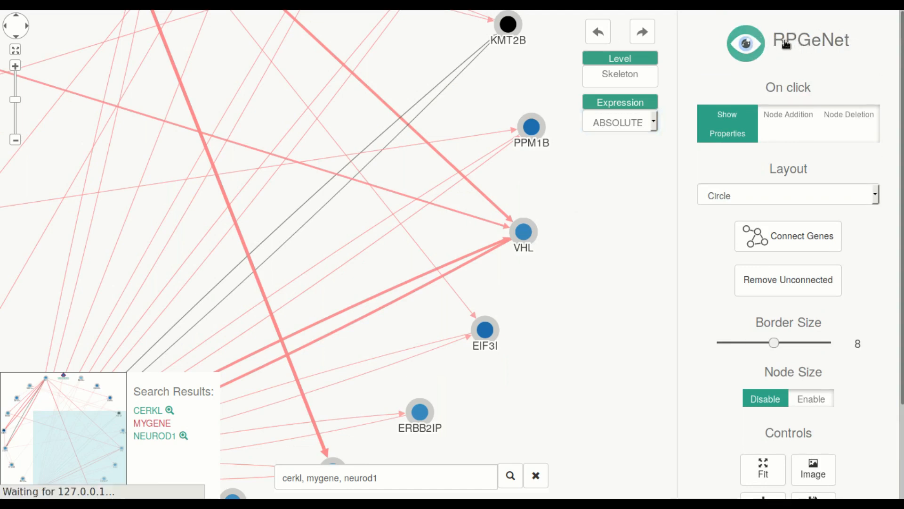
scroll(184, 211, down, 3)
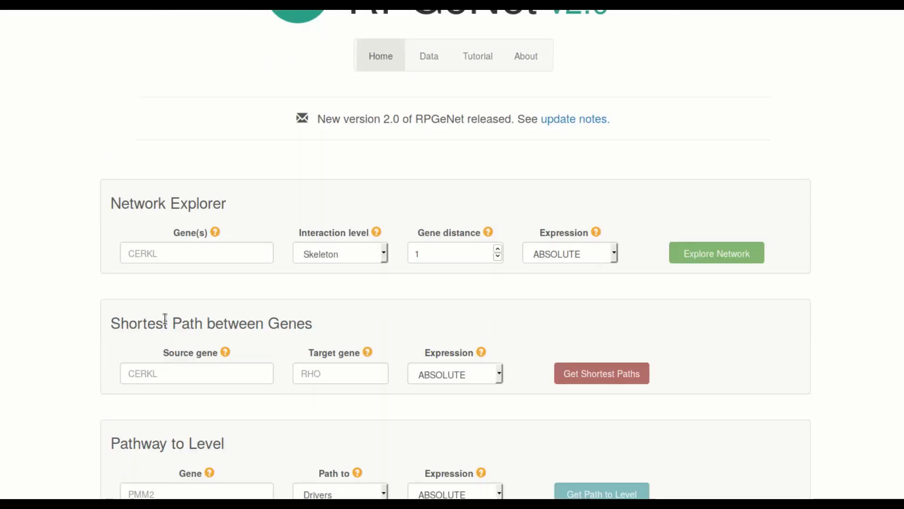
scroll(104, 349, down, 3)
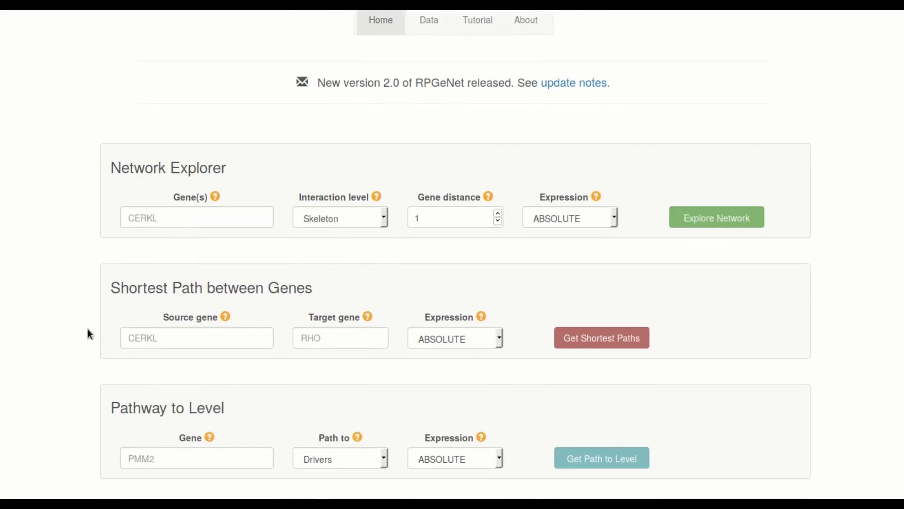
click(147, 300)
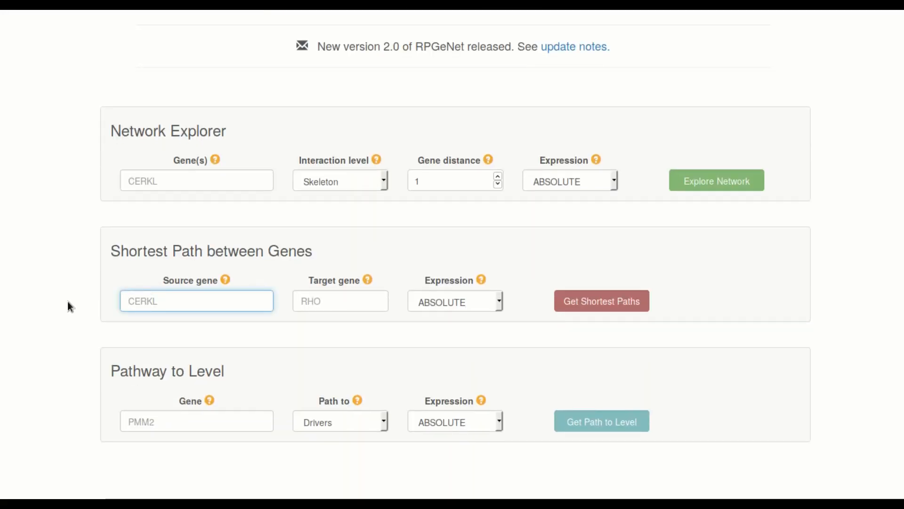
text(cerkl)
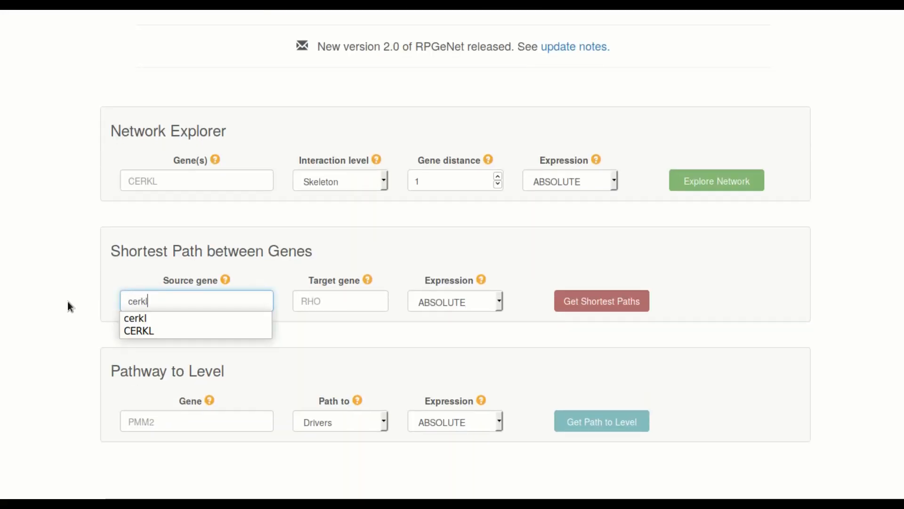
click(334, 303)
text(rho)
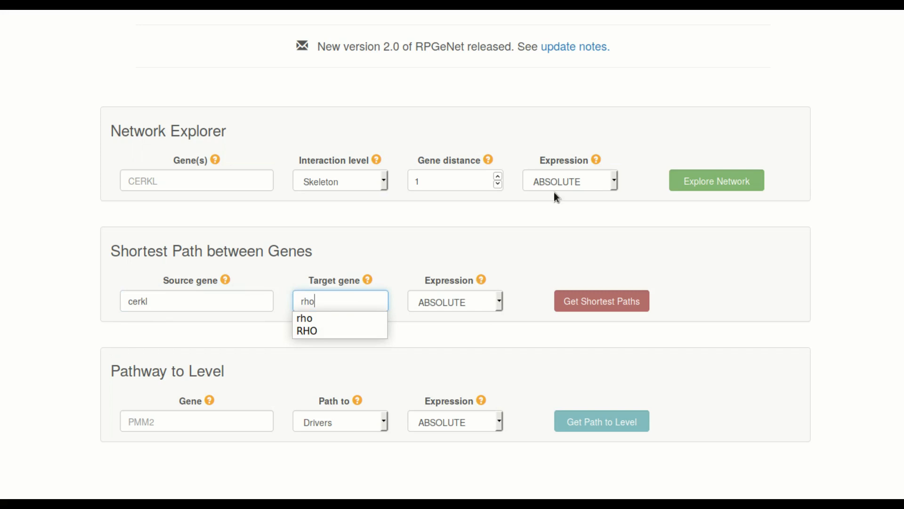
click(493, 299)
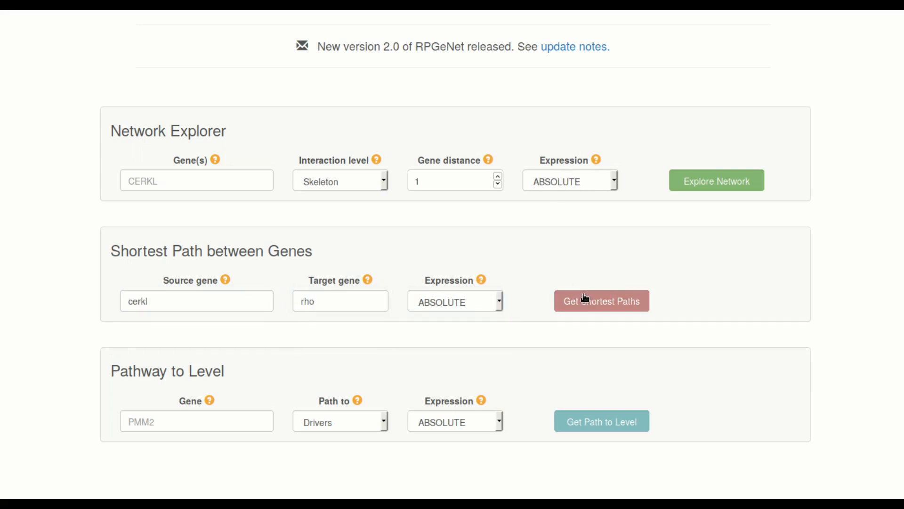
click(609, 302)
- Open Pathway #1 between CERKL and RHO as an explorable network and add CERKL's neighbouring genes
scroll(576, 298, down, 5)
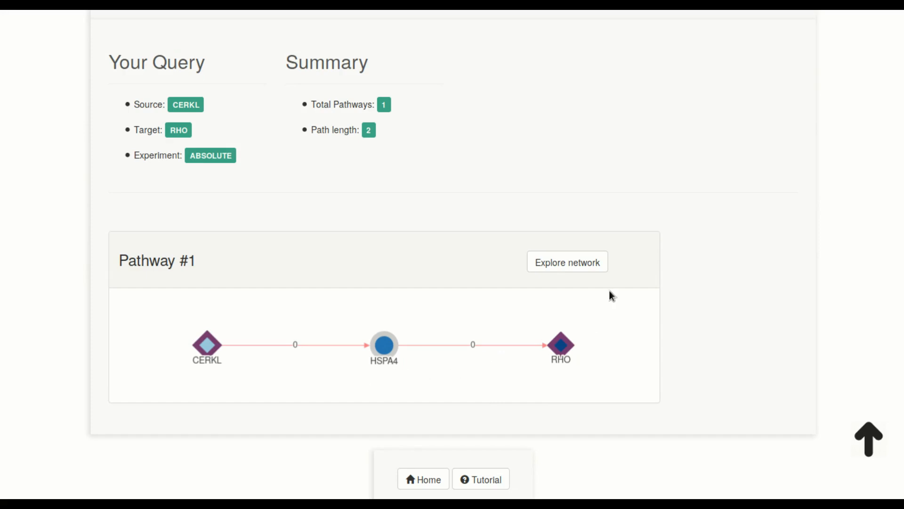
click(578, 267)
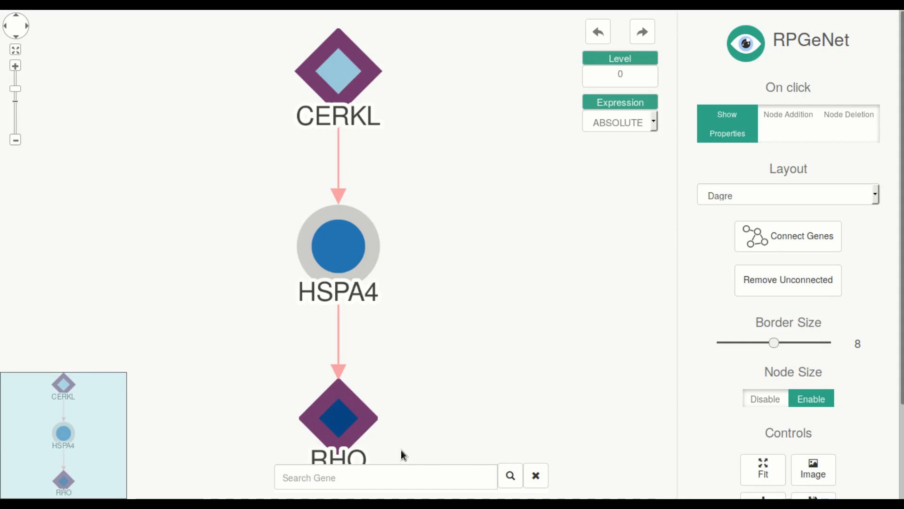
click(788, 118)
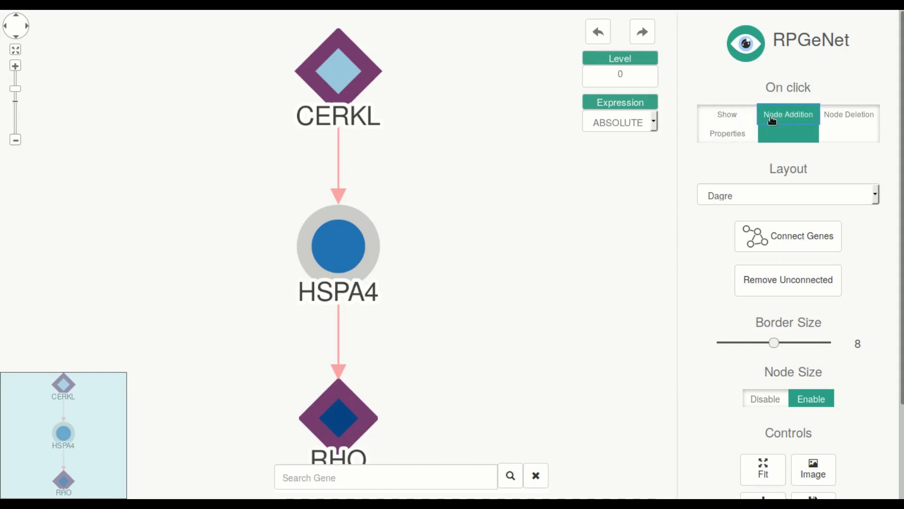
click(340, 75)
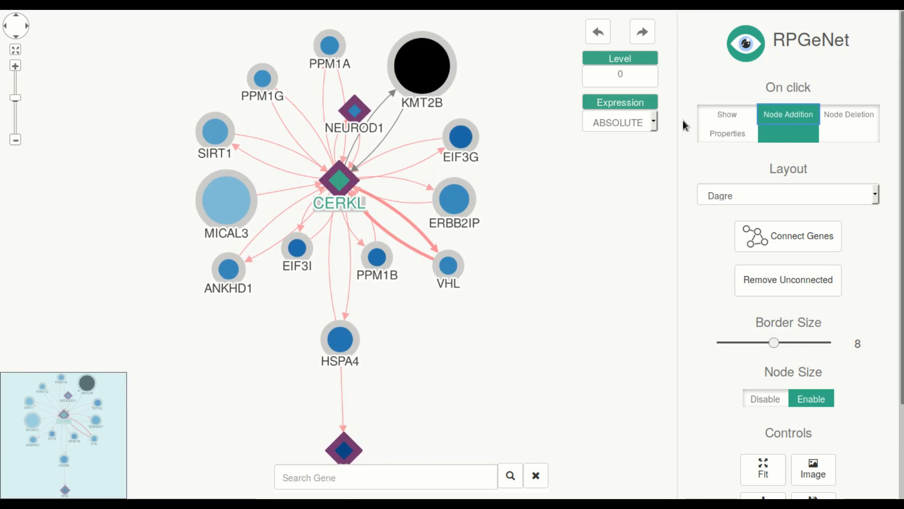
- Return to the home page and set up a Pathway to Level query for gene pmm2 with Drivers as the target
click(767, 46)
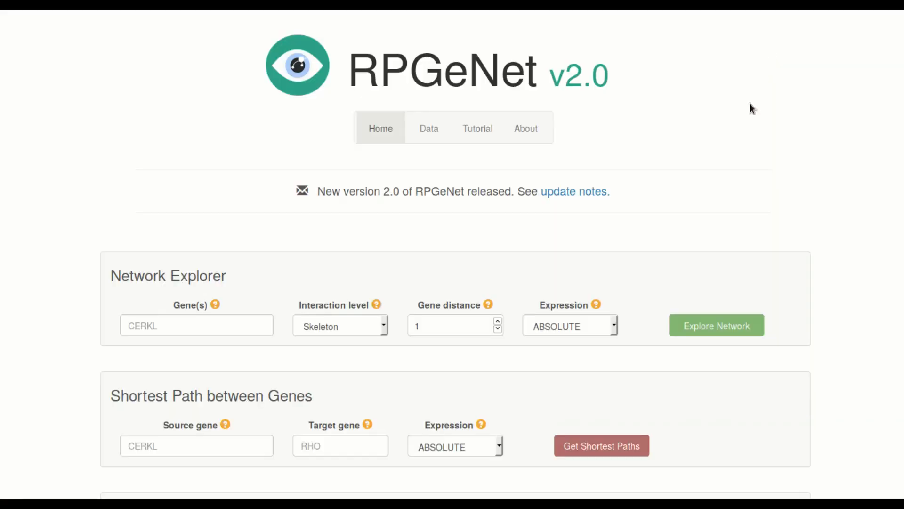
scroll(798, 237, down, 5)
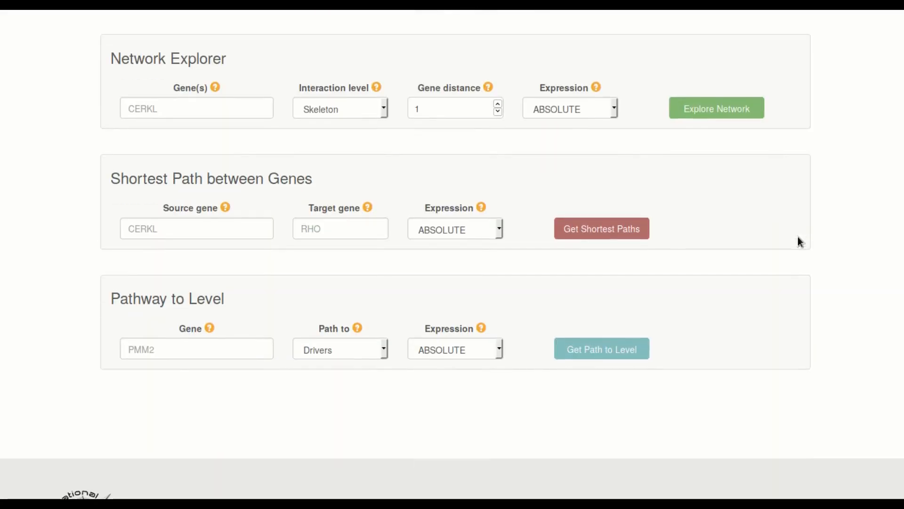
click(192, 351)
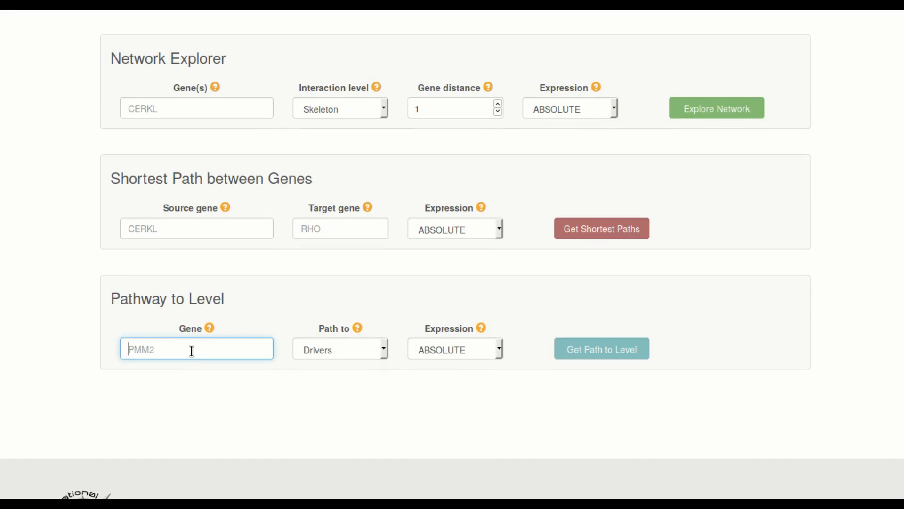
text(pmm2)
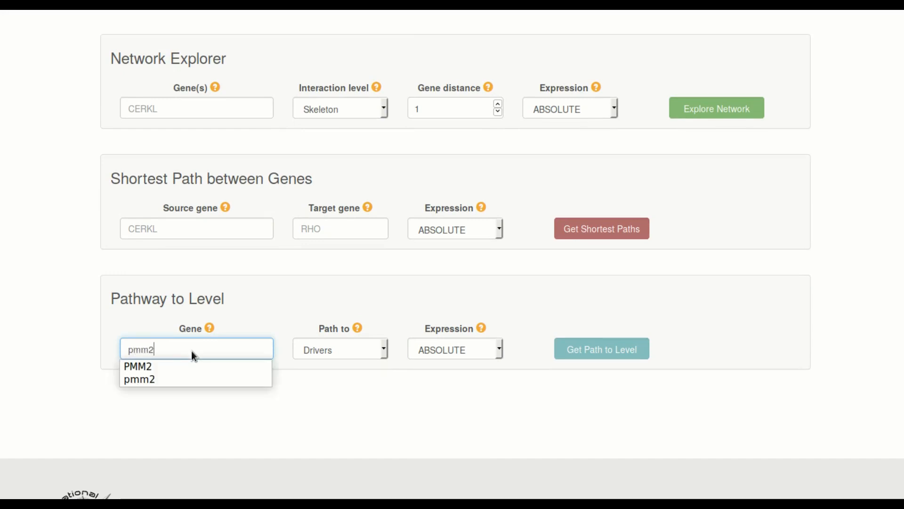
click(254, 312)
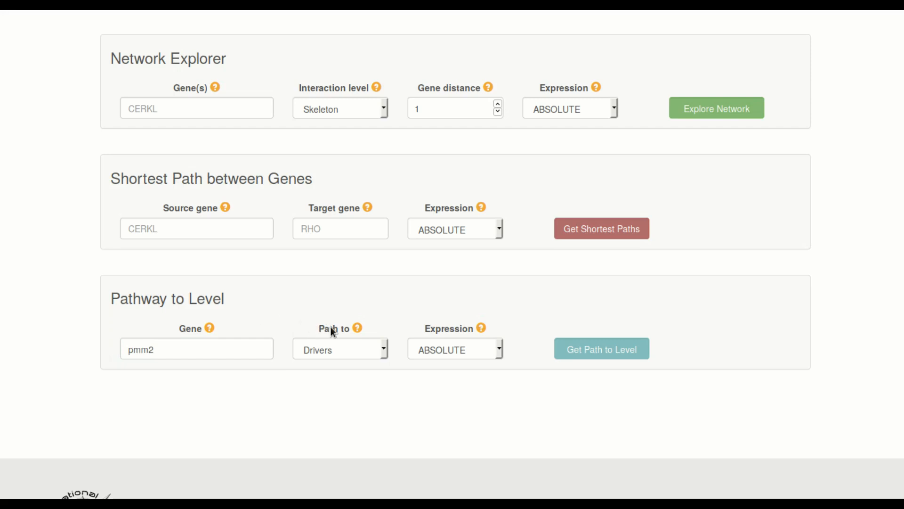
click(384, 348)
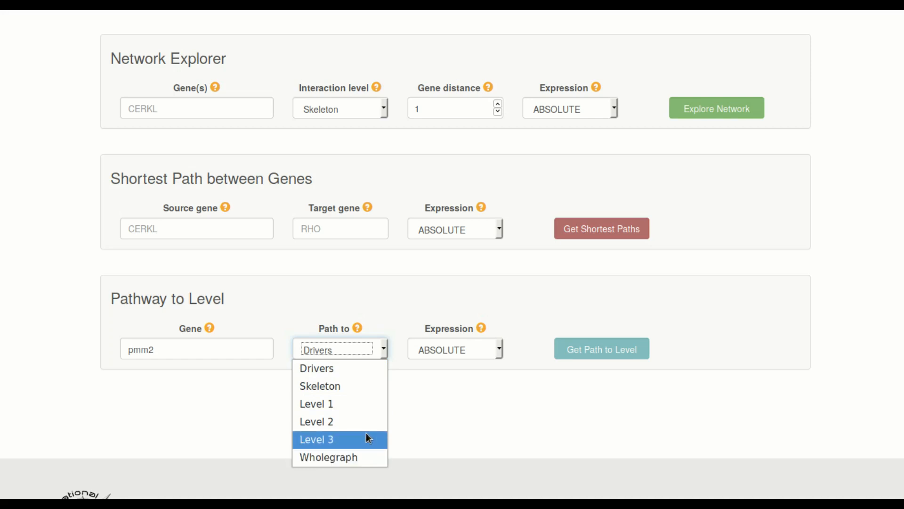
click(355, 368)
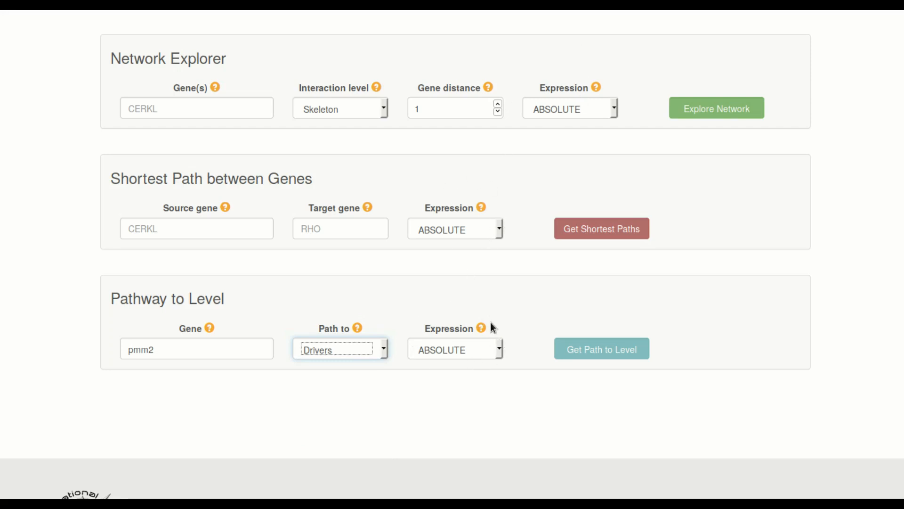
- Run the Pathway to Level query with ABSOLUTE expression and look through the summary and first pathways
click(499, 349)
click(499, 349)
click(527, 335)
click(609, 354)
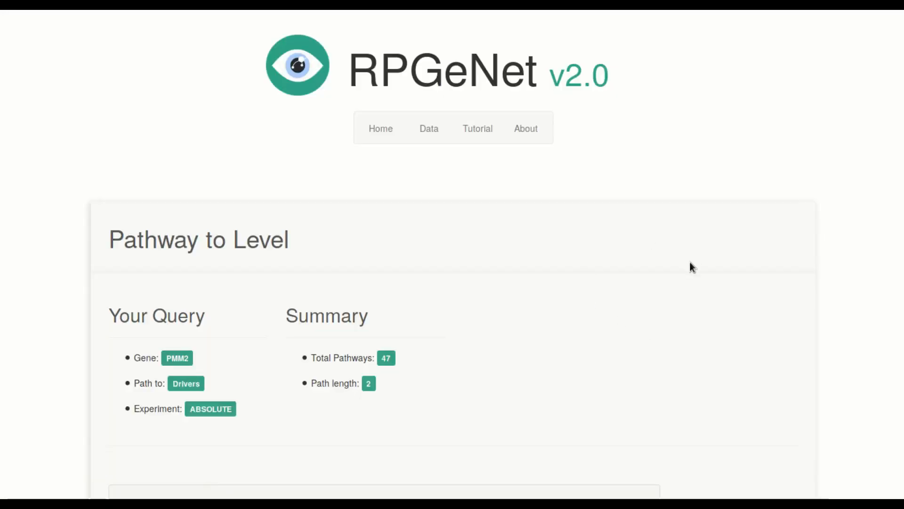
scroll(726, 269, down, 5)
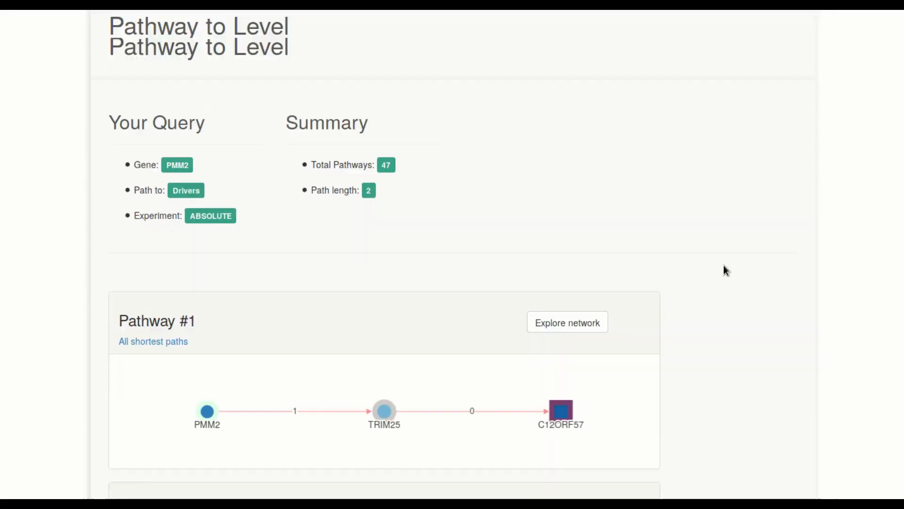
scroll(724, 265, down, 2)
scroll(724, 265, up, 2)
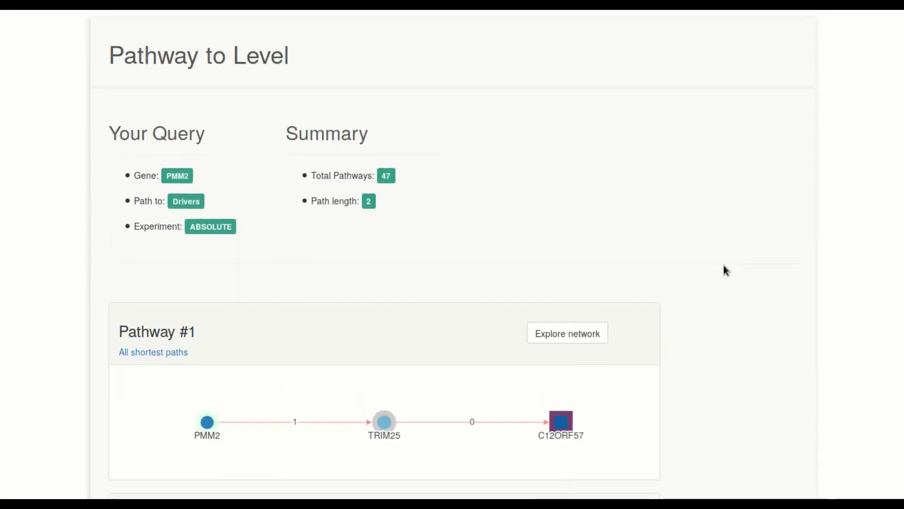
scroll(723, 264, down, 3)
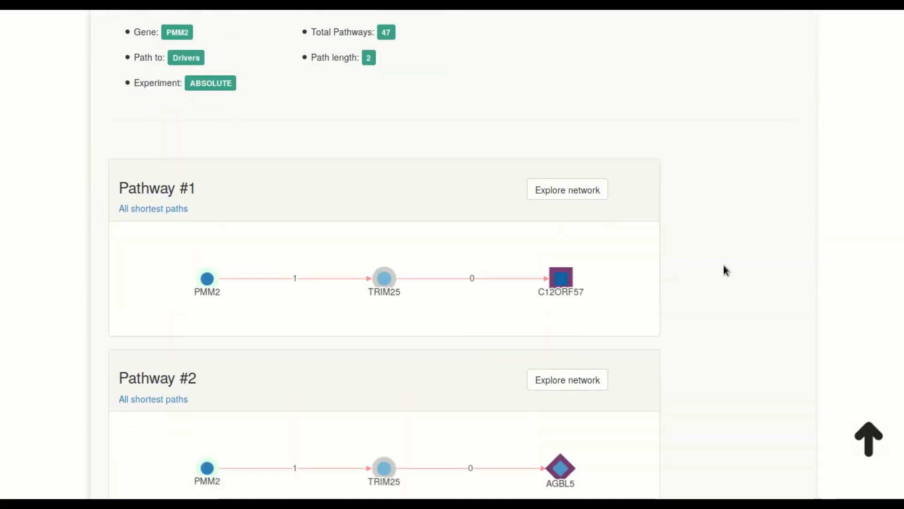
- Look through the first pathways from PMM2 to the driver genes and open Pathway #2, ending at AGBL5, as an explorable network
scroll(724, 265, down, 5)
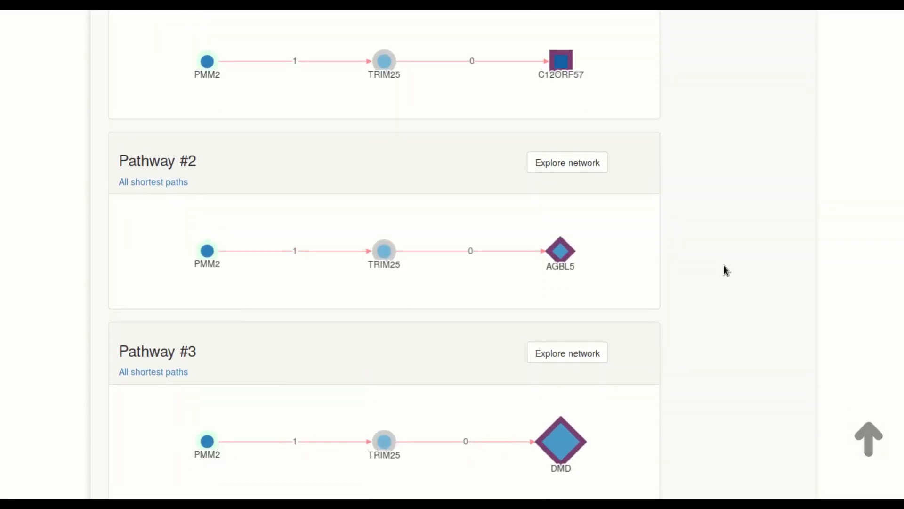
scroll(729, 226, down, 5)
scroll(728, 251, up, 4)
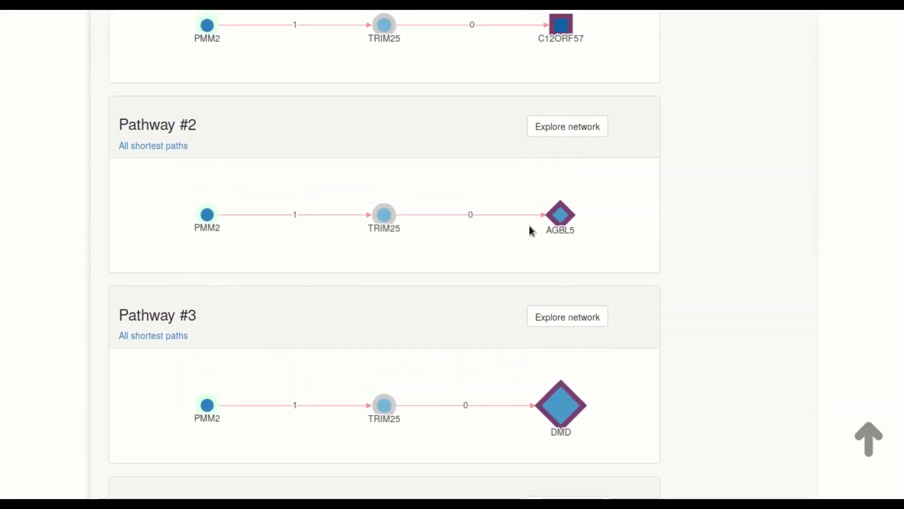
scroll(630, 229, up, 1)
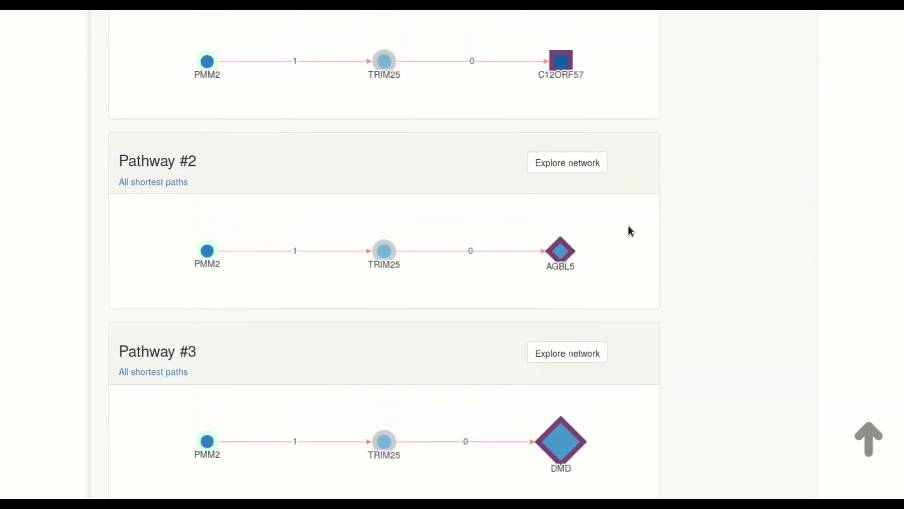
scroll(629, 229, up, 1)
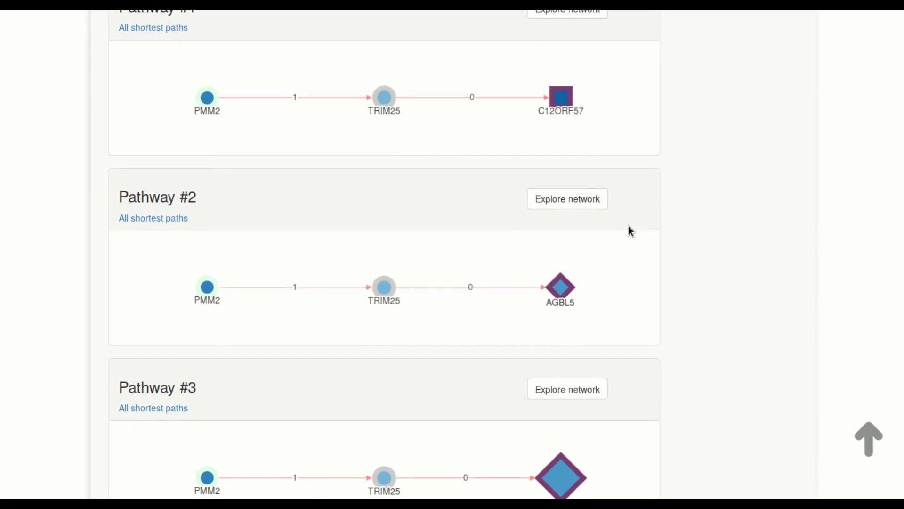
click(578, 204)
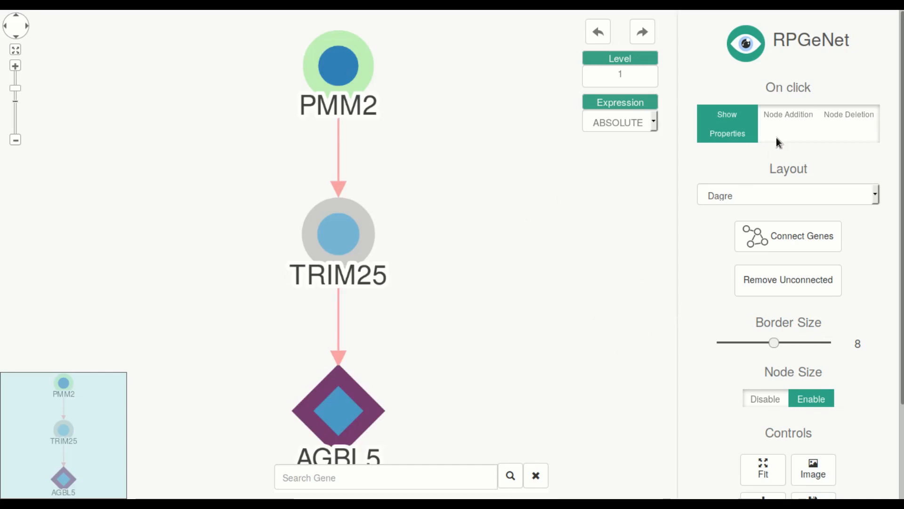
- Add AGBL5's neighbouring genes to the network with Node Addition, and return to the home page
click(788, 119)
click(327, 425)
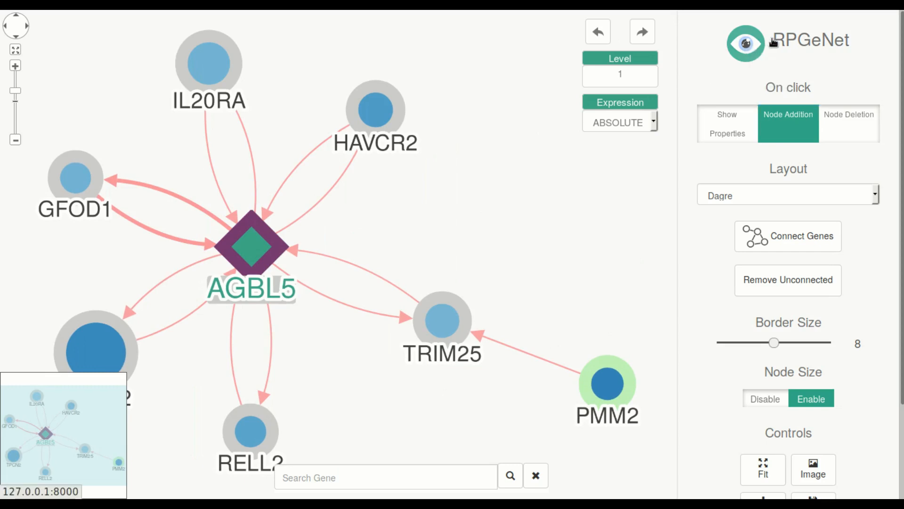
click(773, 42)
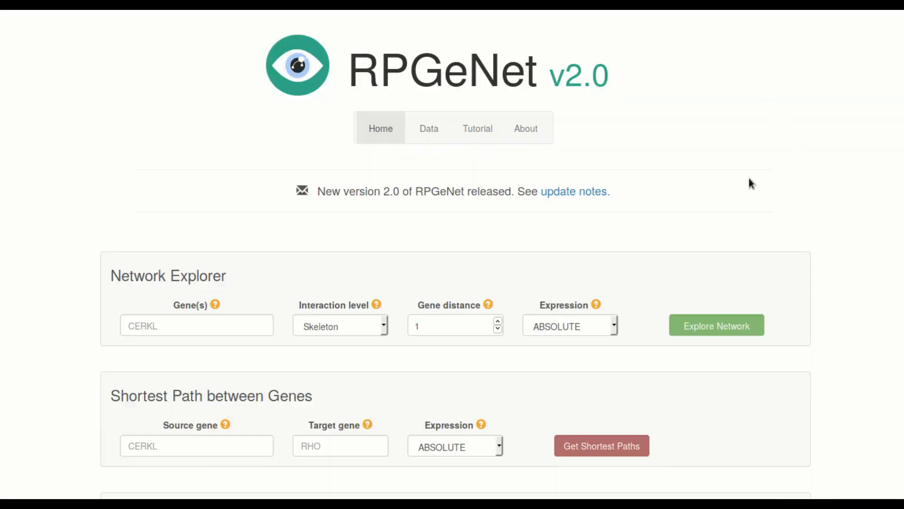